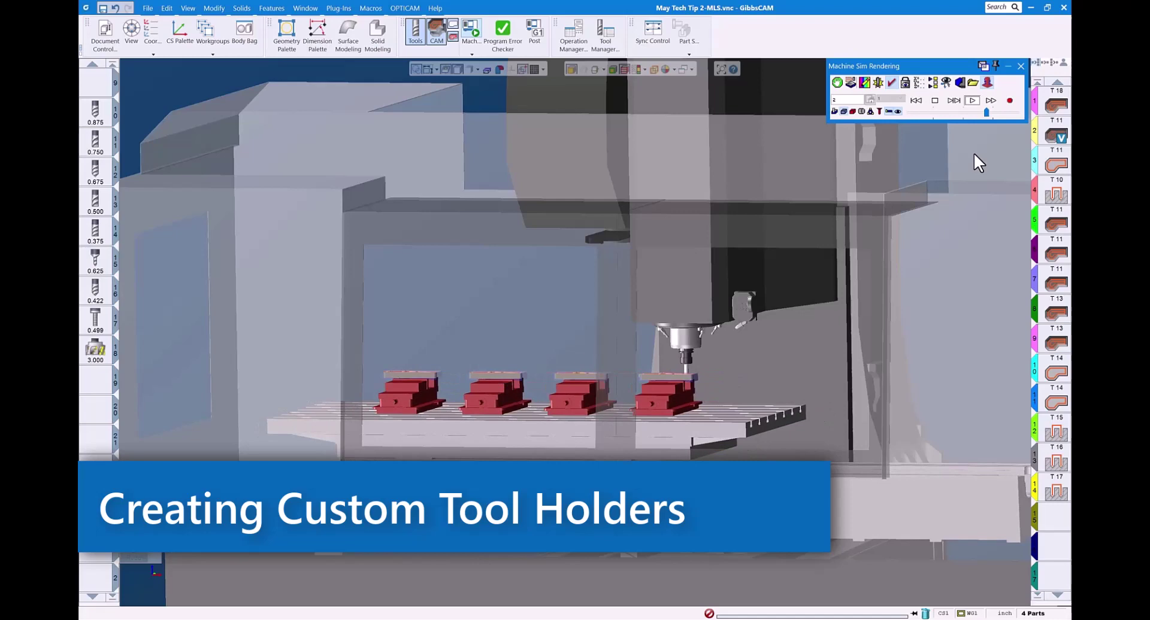
- Orbit the machine simulation view to inspect the probe over the four vises
{"action": "mouse_move", "coordinate": [806, 350]}
{"action": "middle_mouse_down"}
{"action": "mouse_move", "coordinate": [820, 390]}
{"action": "mouse_move", "coordinate": [807, 405]}
{"action": "middle_mouse_up"}
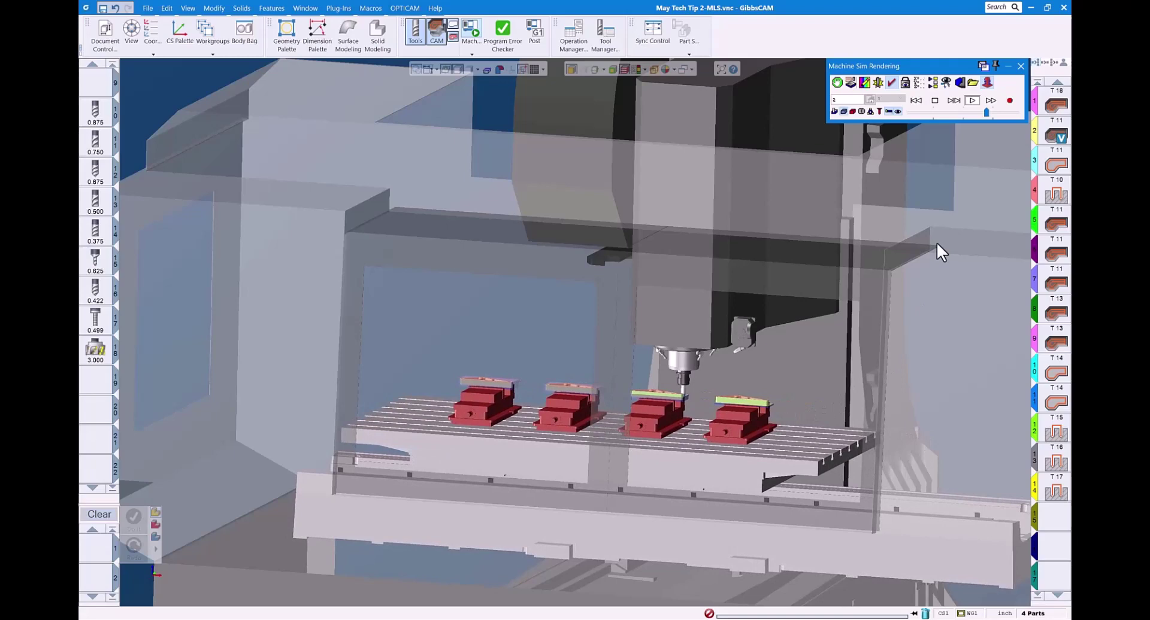
- Close the machine simulation and load the 125 Ball Probe.tlst tool file
{"action": "left_click", "coordinate": [1020, 66]}
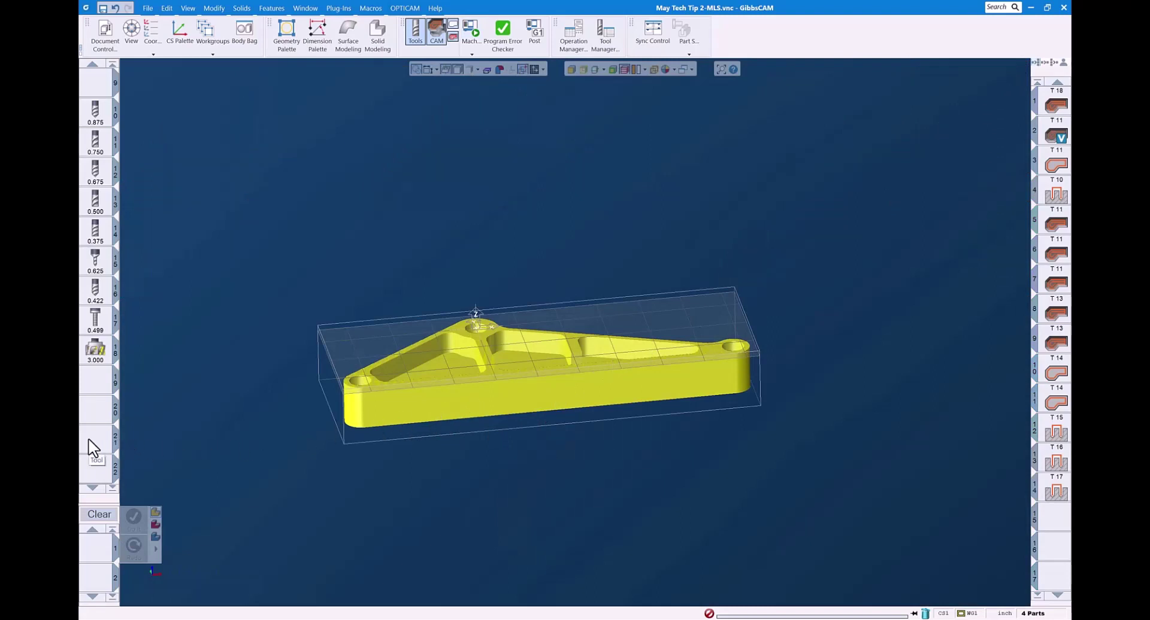
{"action": "right_click", "coordinate": [92, 386]}
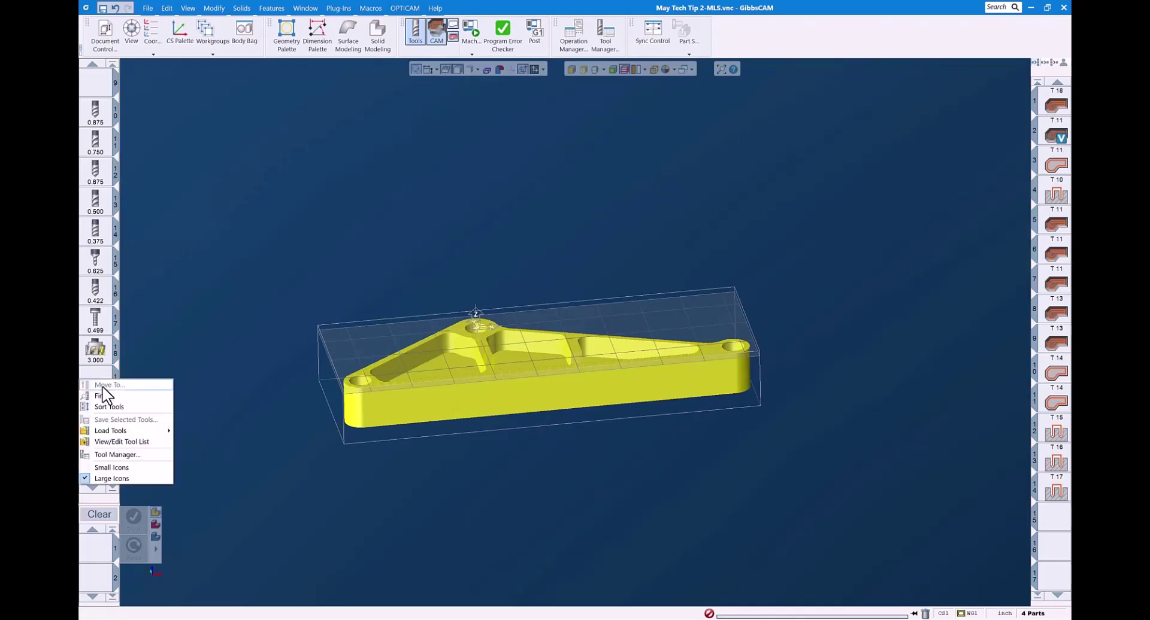
{"action": "mouse_move", "coordinate": [110, 431]}
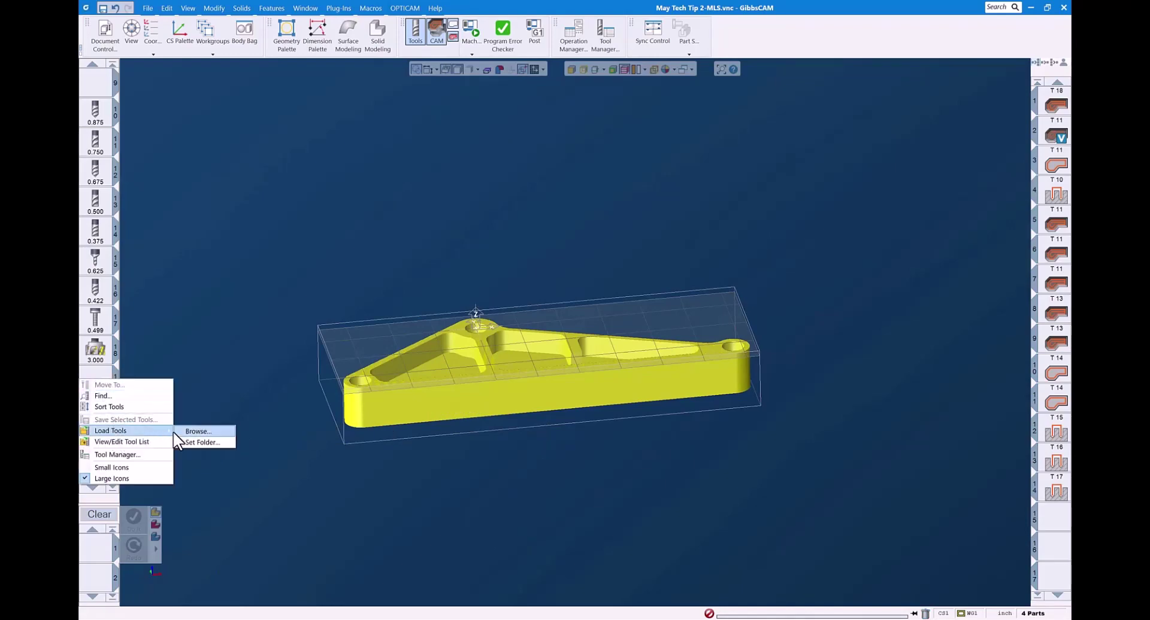
{"action": "left_click", "coordinate": [189, 431]}
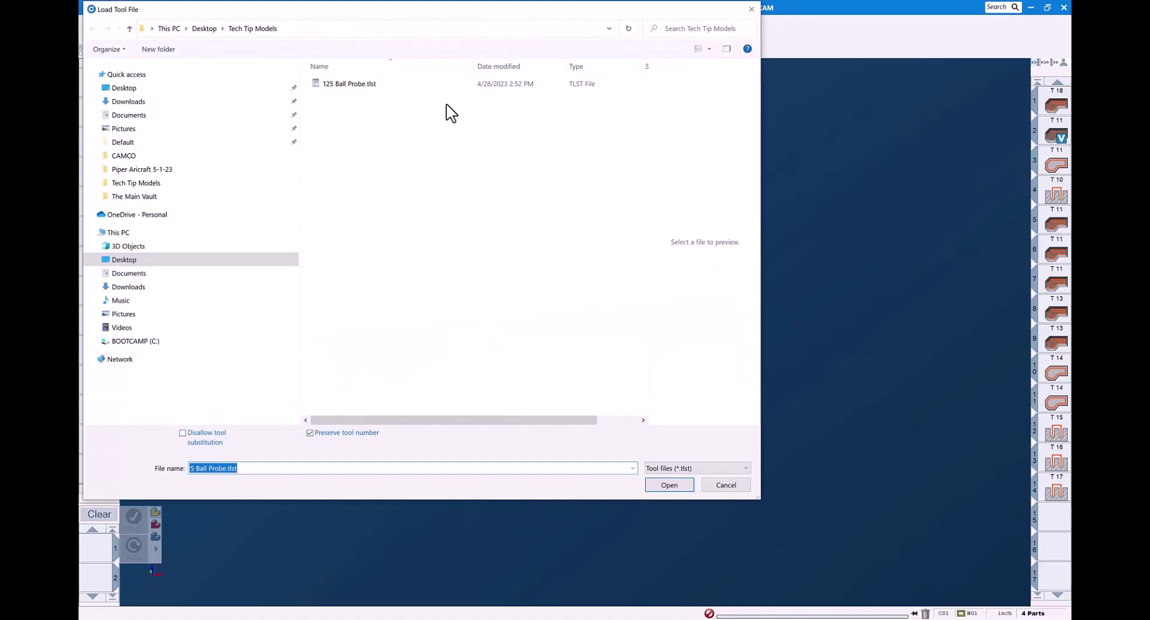
{"action": "left_click", "coordinate": [372, 87]}
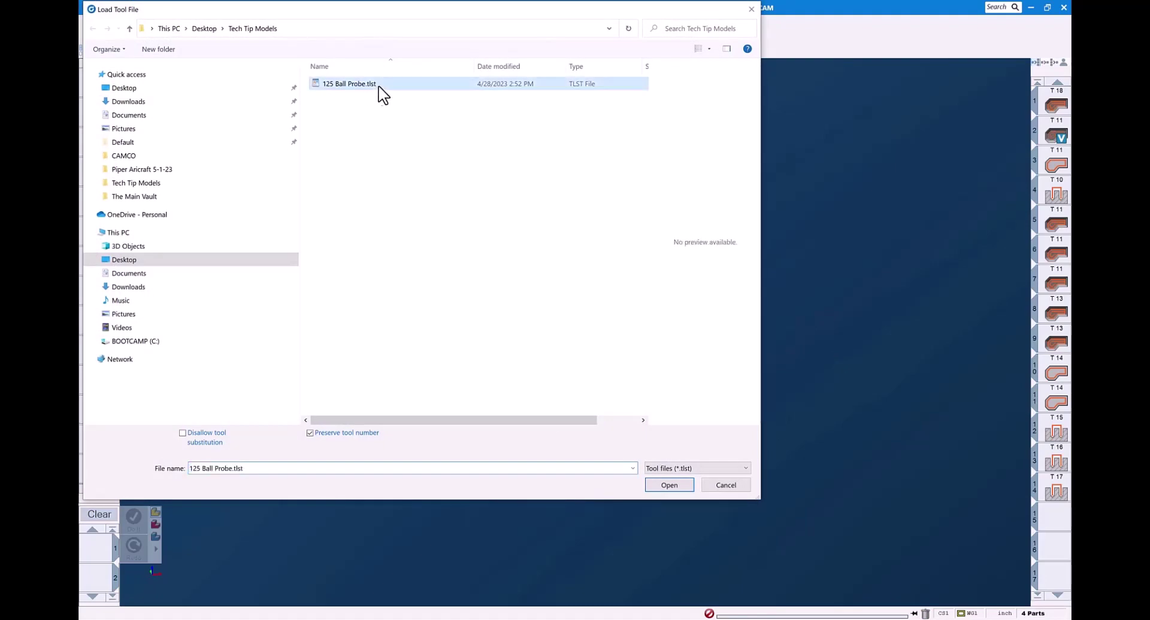
{"action": "left_click", "coordinate": [671, 486]}
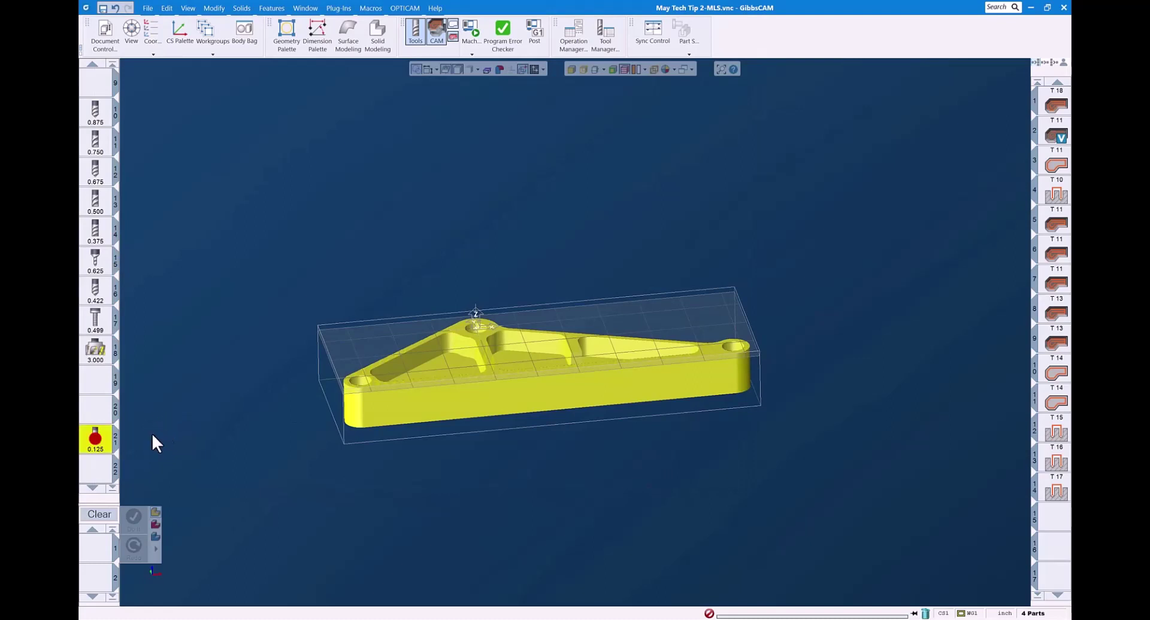
- Inspect tool #21's 0.125 ball probe definition from several angles, then close it
{"action": "double_click", "coordinate": [102, 447]}
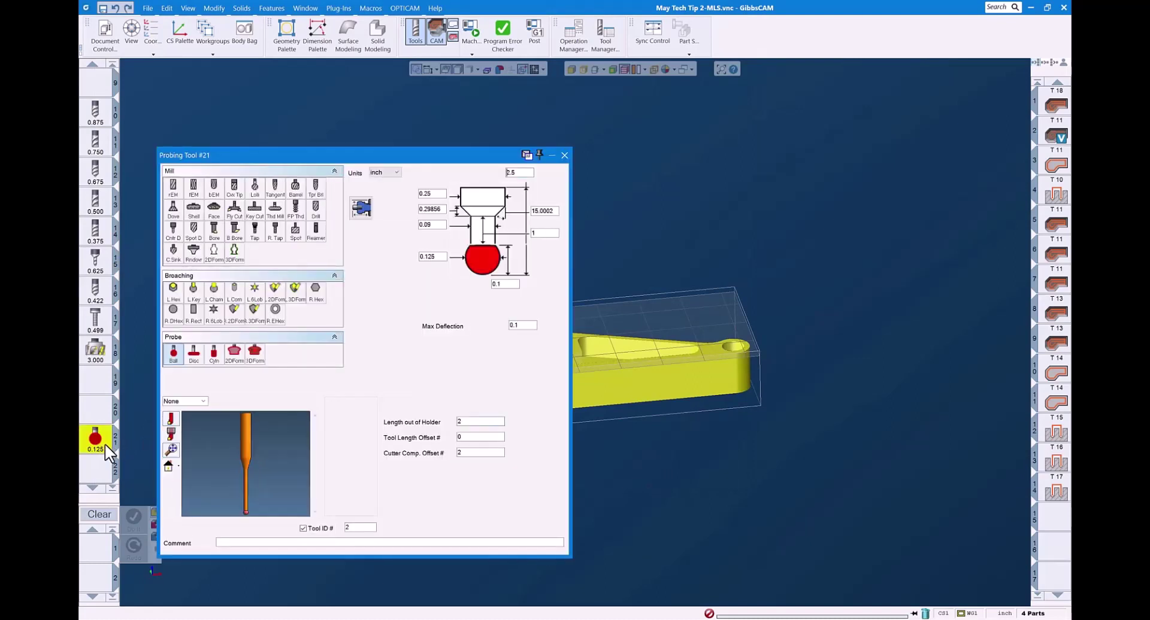
{"action": "left_click_drag", "start_coordinate": [226, 453], "coordinate": [233, 444]}
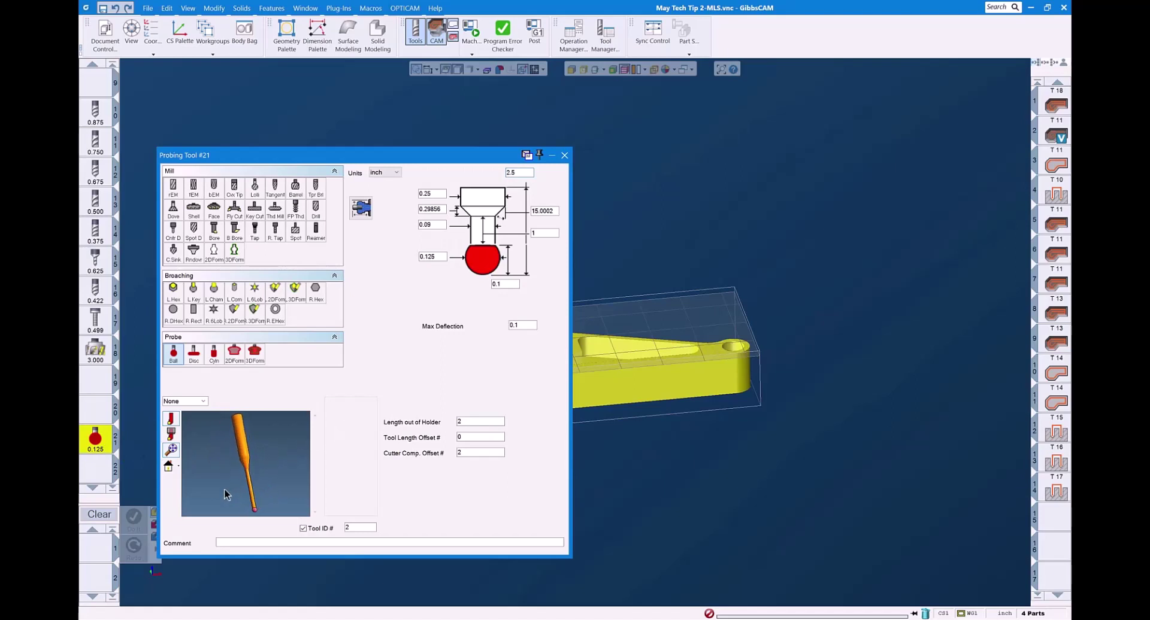
{"action": "left_click_drag", "start_coordinate": [221, 463], "coordinate": [138, 489]}
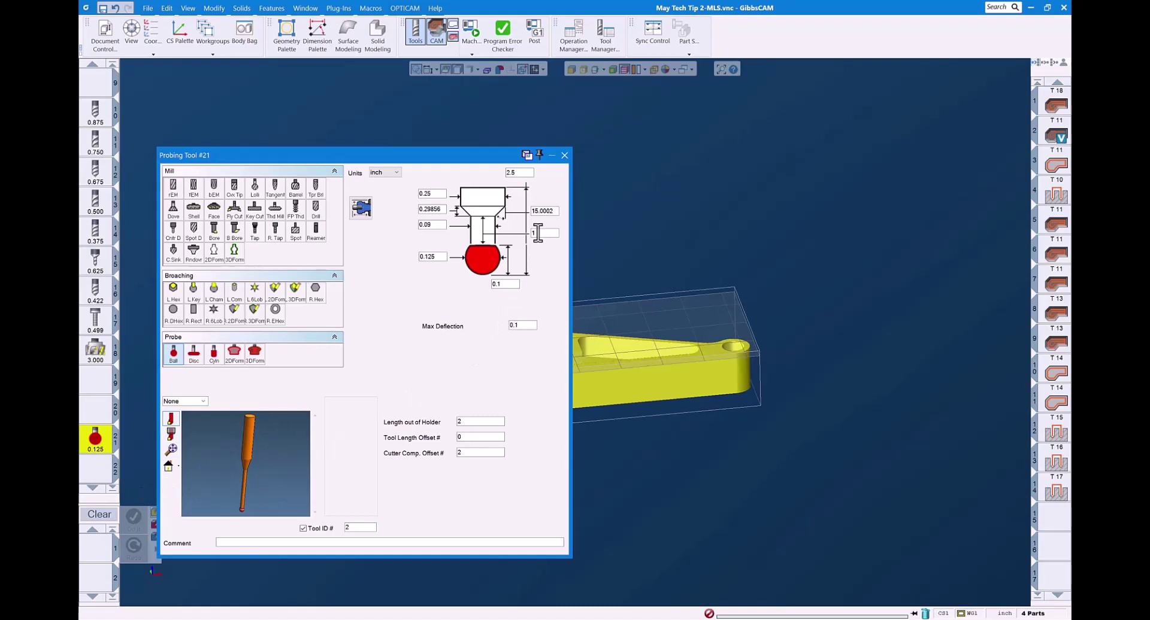
{"action": "left_click", "coordinate": [565, 156]}
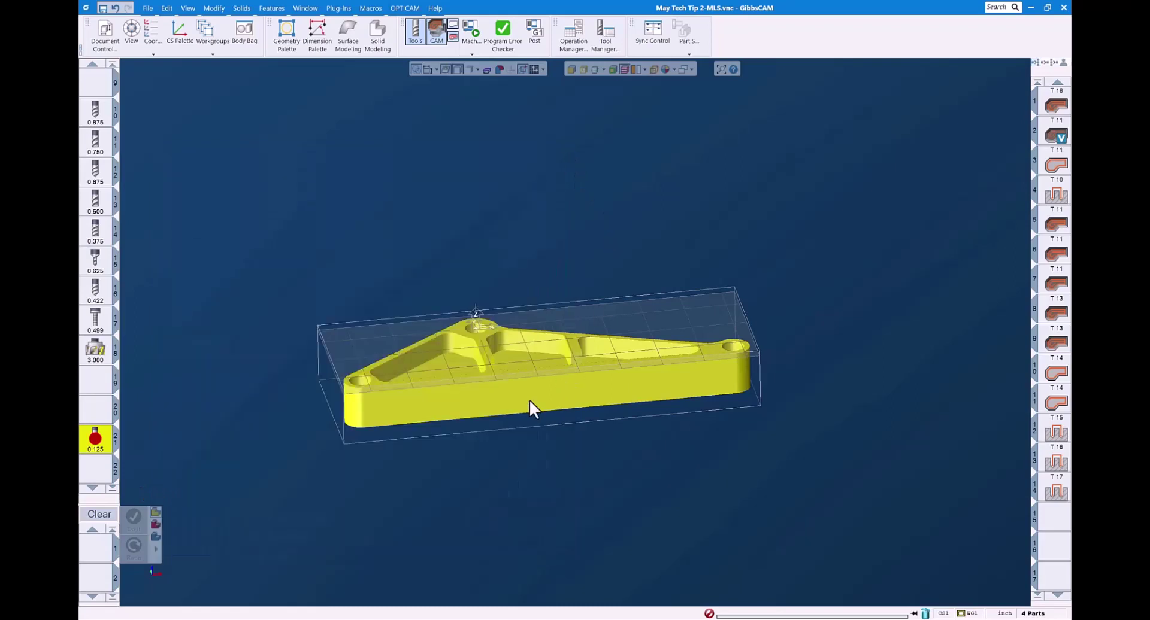
- Stash the bracket in the Body Bag and import OMP40 Probe & Holder.STEP
{"action": "key", "text": "ctrl+shift+b"}
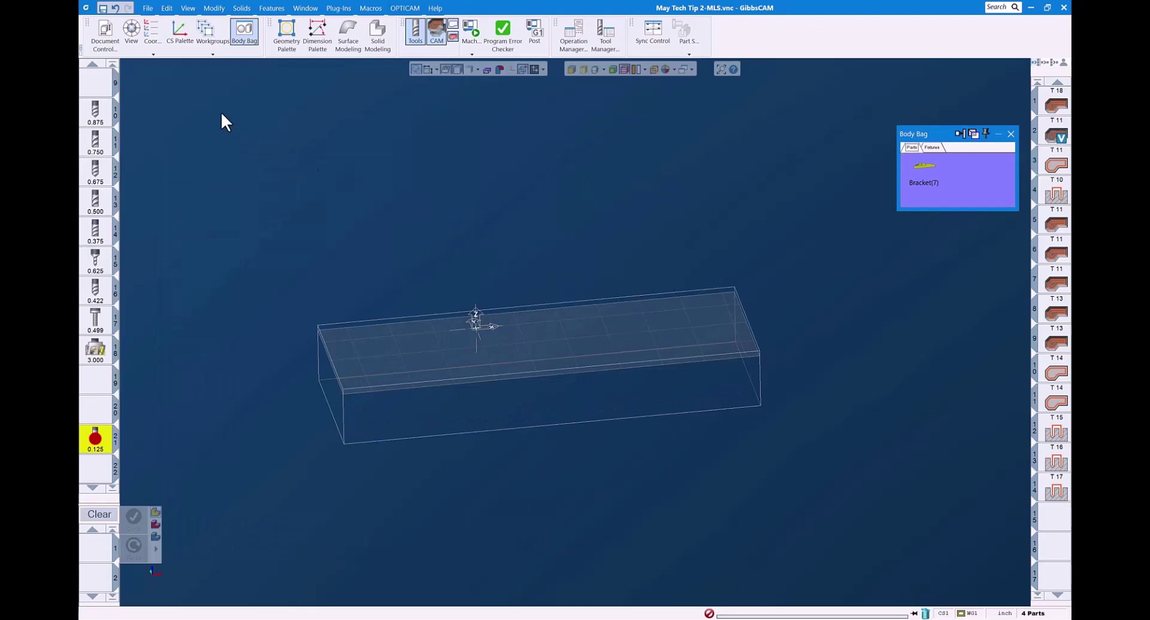
{"action": "left_click", "coordinate": [148, 9]}
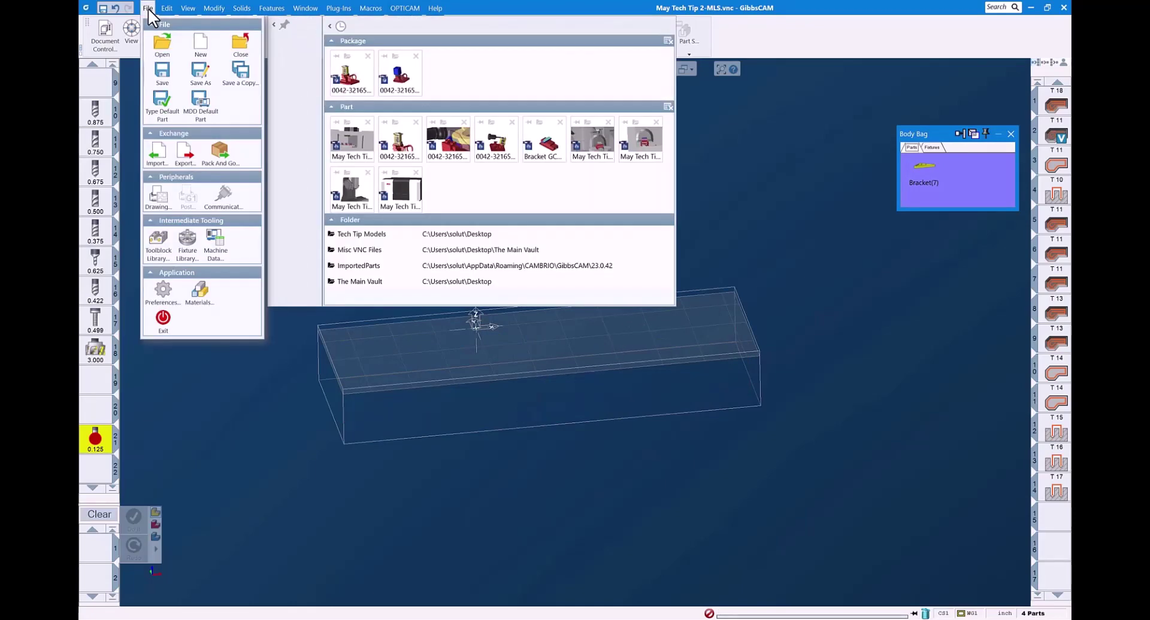
{"action": "left_click", "coordinate": [156, 155]}
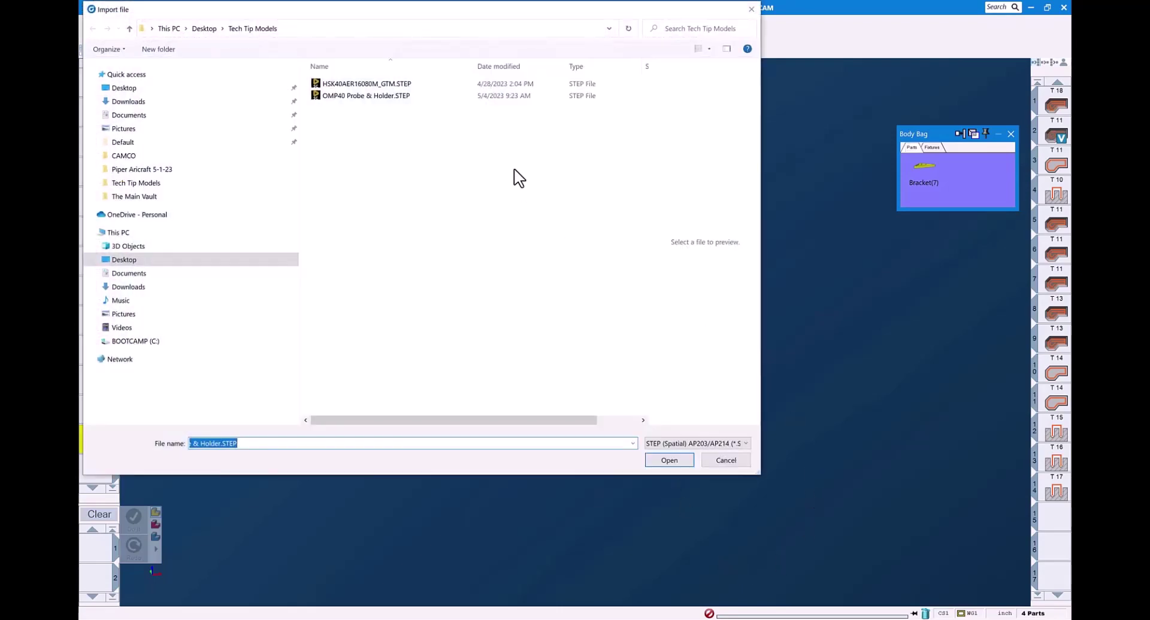
{"action": "left_click", "coordinate": [380, 96]}
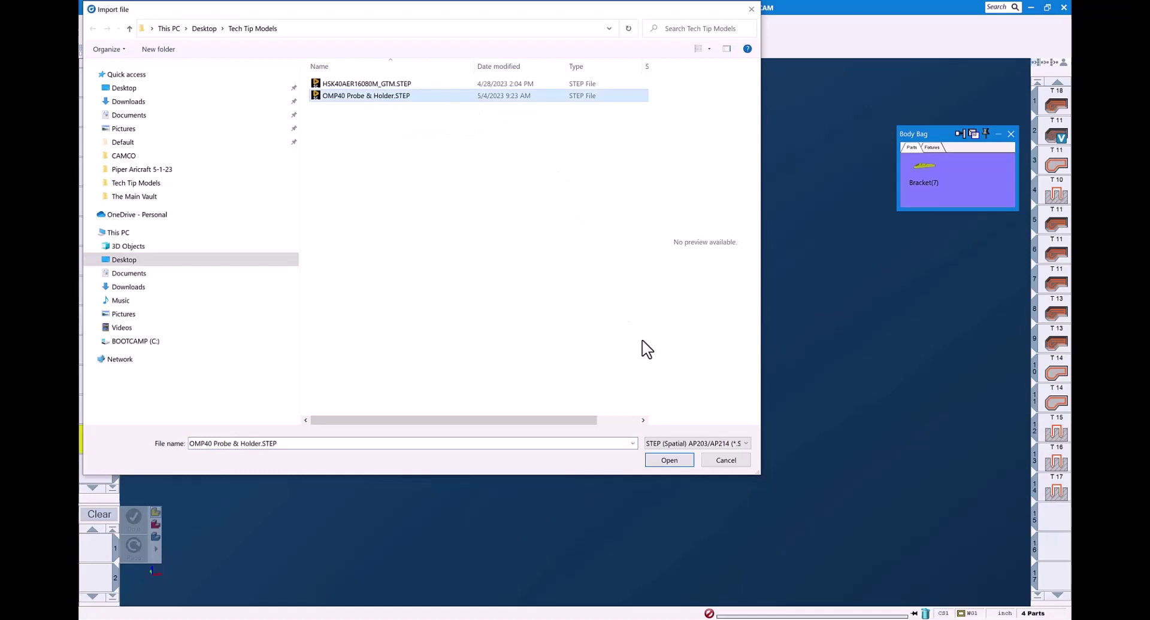
{"action": "left_click", "coordinate": [688, 463]}
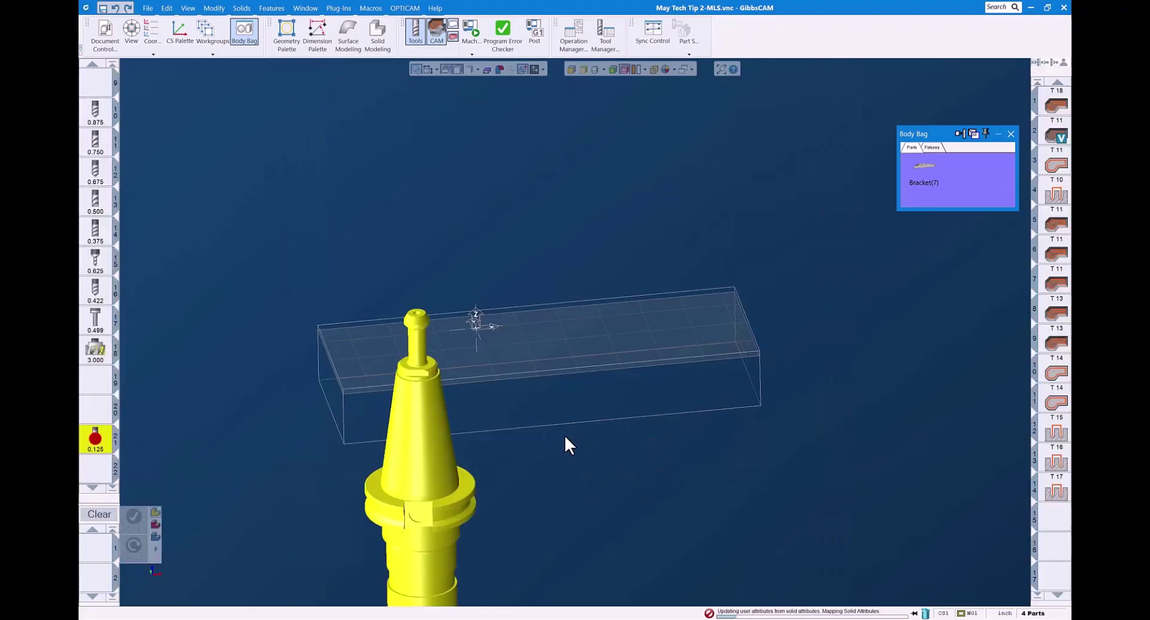
{"action": "mouse_move", "coordinate": [541, 383]}
{"action": "middle_mouse_down"}
{"action": "mouse_move", "coordinate": [629, 315]}
{"action": "mouse_move", "coordinate": [598, 226]}
{"action": "mouse_move", "coordinate": [555, 323]}
{"action": "mouse_move", "coordinate": [490, 262]}
{"action": "mouse_move", "coordinate": [526, 316]}
{"action": "mouse_move", "coordinate": [312, 257]}
{"action": "mouse_move", "coordinate": [169, 262]}
{"action": "mouse_move", "coordinate": [315, 244]}
{"action": "mouse_move", "coordinate": [495, 249]}
{"action": "mouse_move", "coordinate": [480, 246]}
{"action": "middle_mouse_up"}
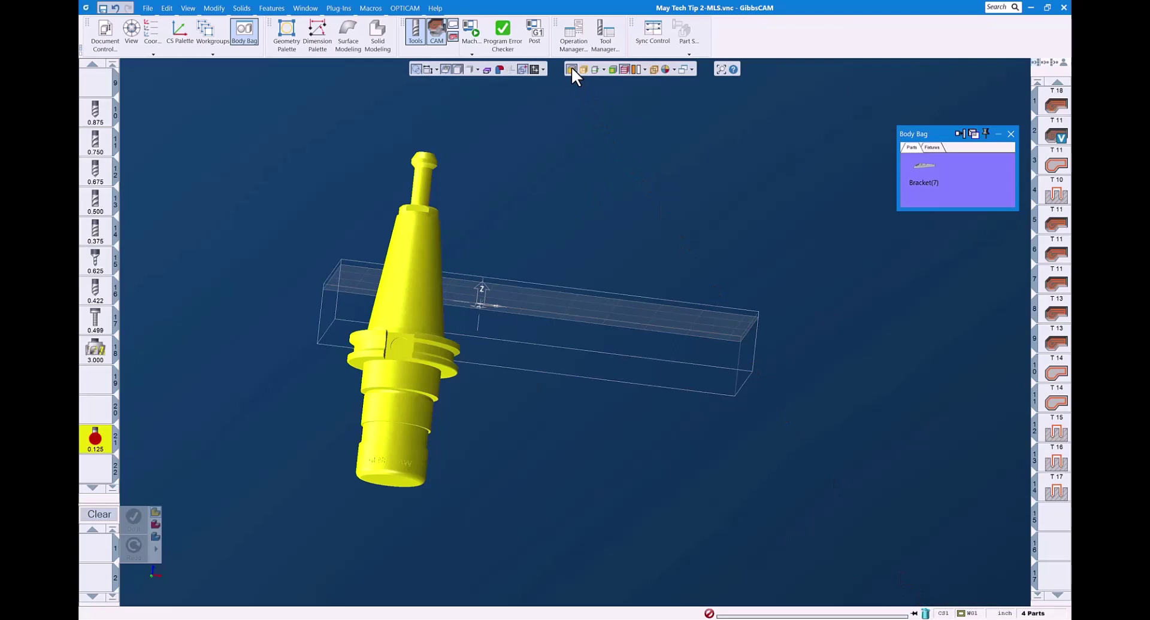
- Create a point at the centre of the holder's bottom face with the Create Point macro
{"action": "left_click", "coordinate": [385, 480]}
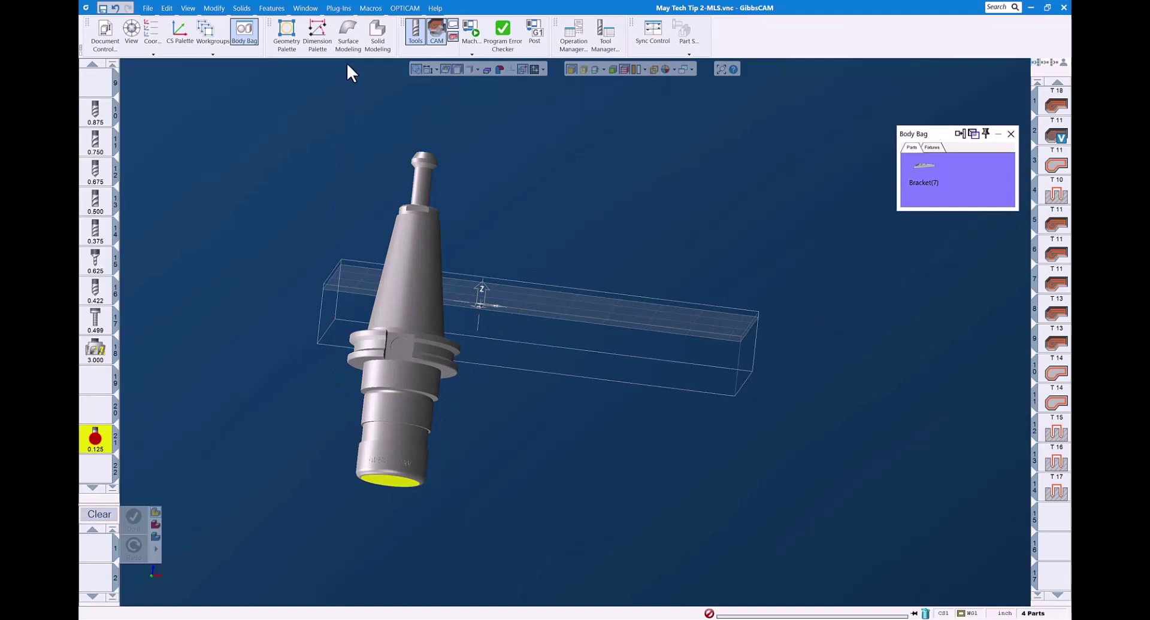
{"action": "left_click", "coordinate": [370, 8]}
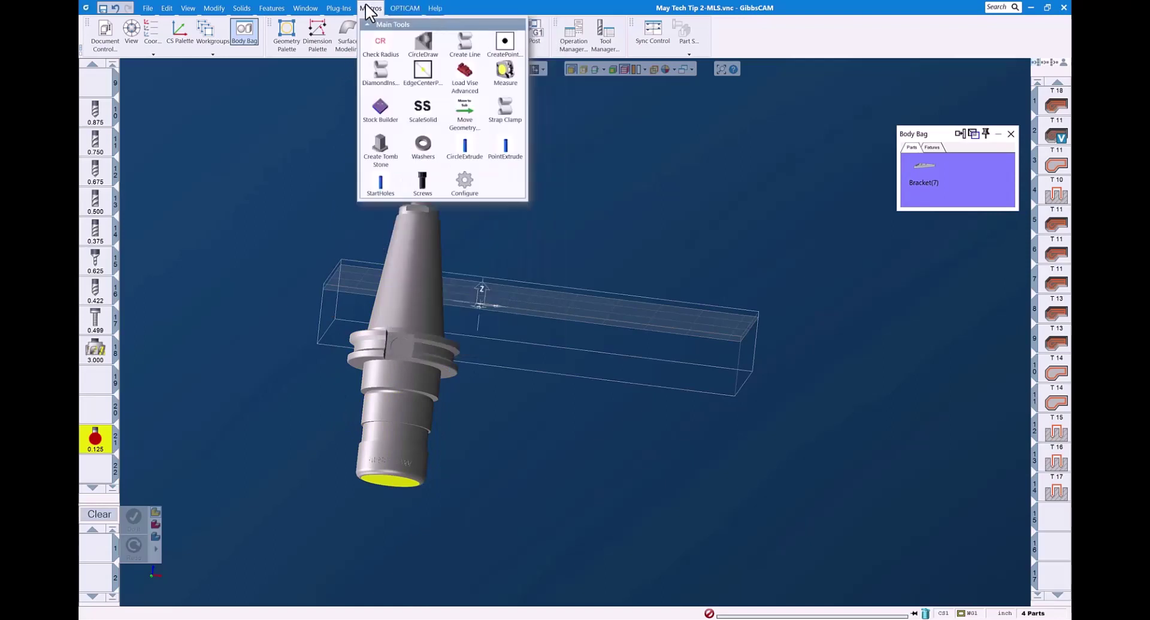
{"action": "left_click", "coordinate": [499, 53]}
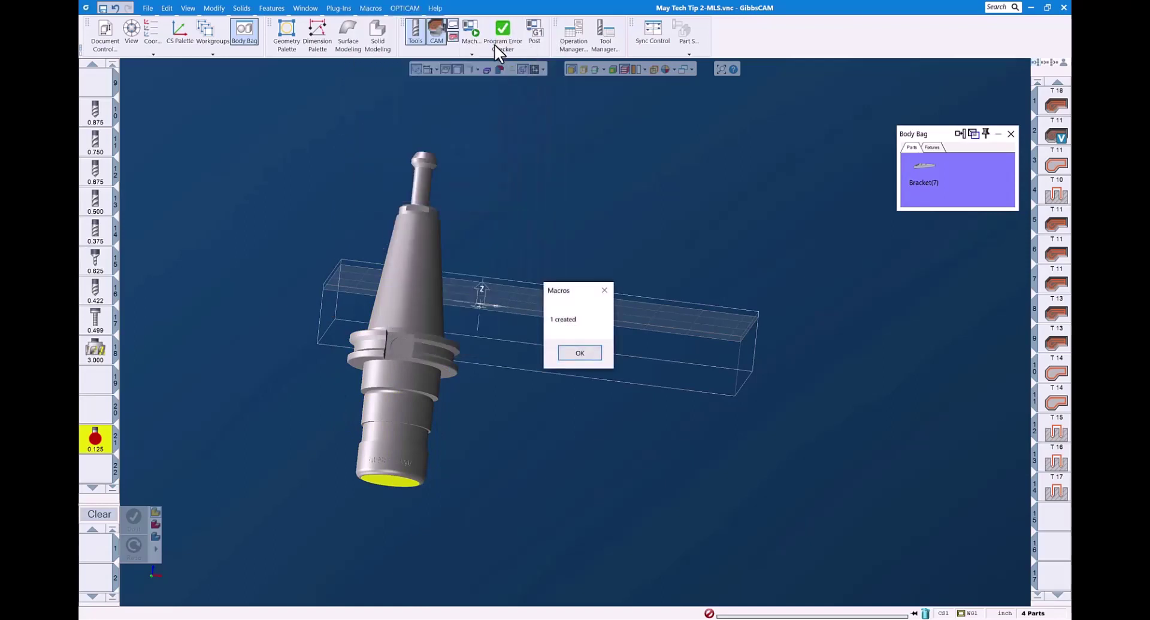
{"action": "left_click", "coordinate": [580, 353]}
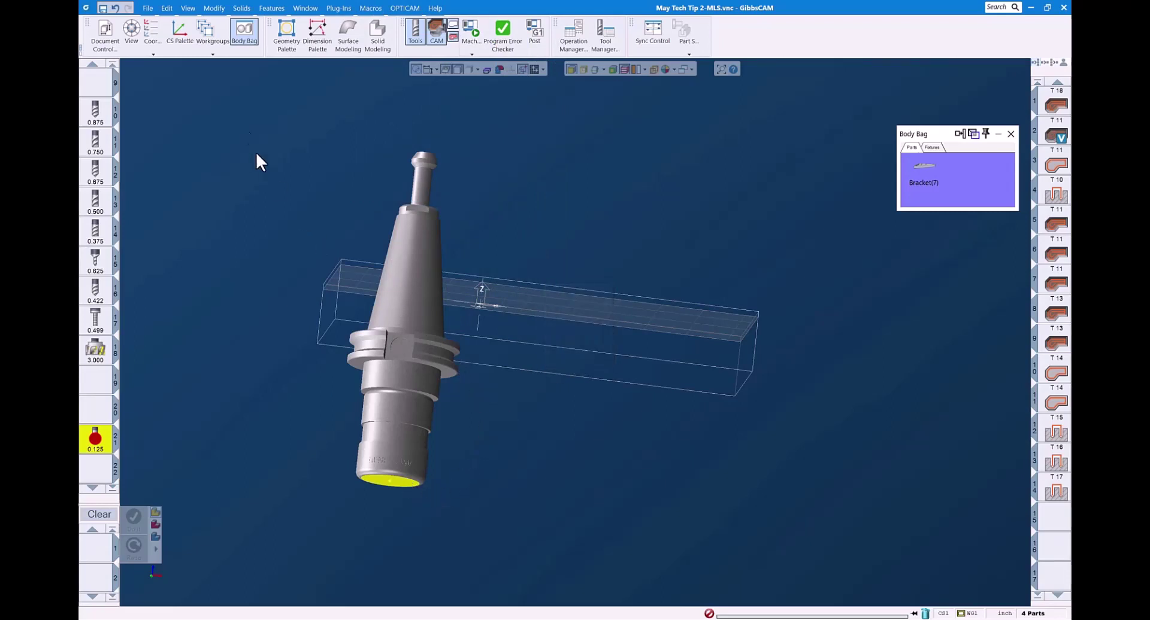
- Absolute-translate the holder from that point to 0,0,0 and reframe the view
{"action": "left_click", "coordinate": [220, 9]}
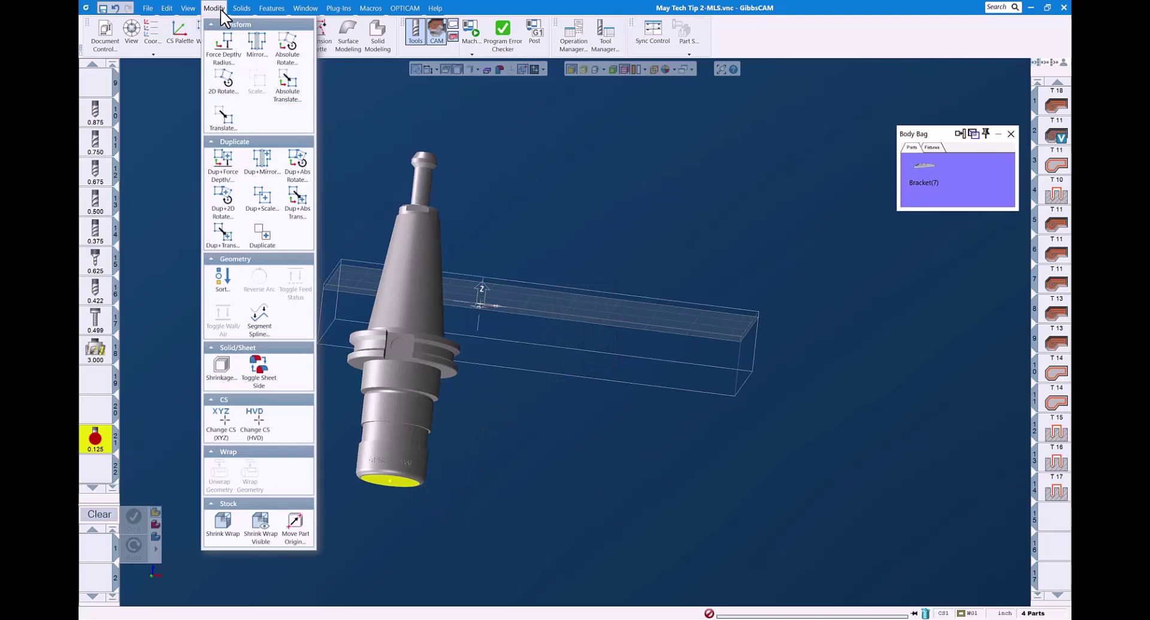
{"action": "left_click", "coordinate": [290, 89]}
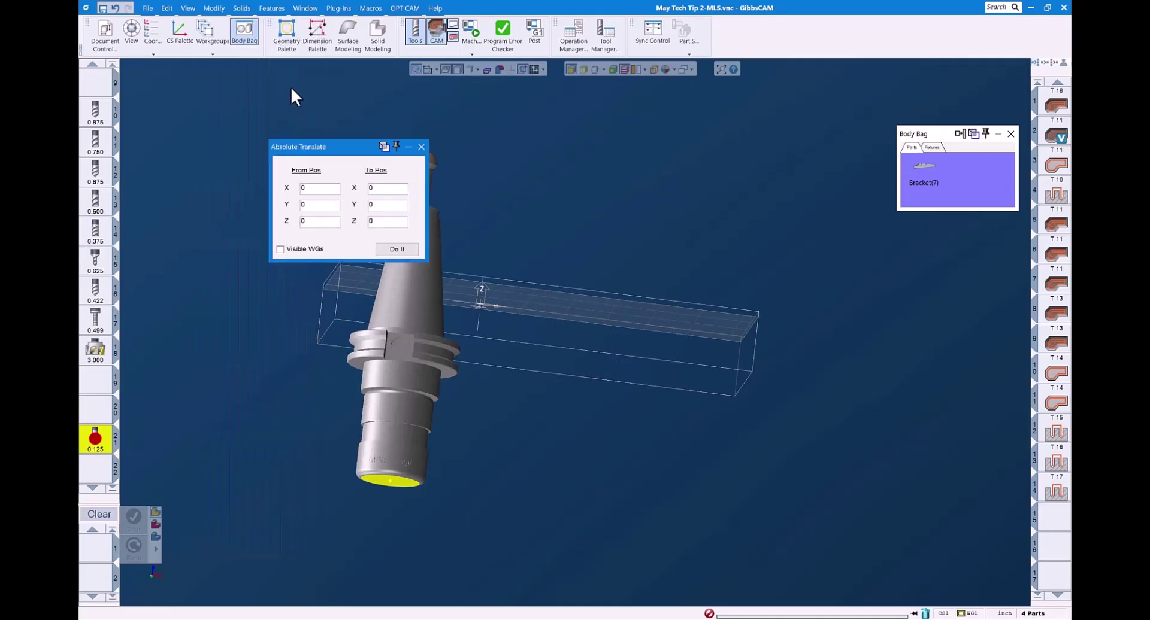
{"action": "double_click", "coordinate": [307, 190]}
{"action": "left_click", "coordinate": [399, 250]}
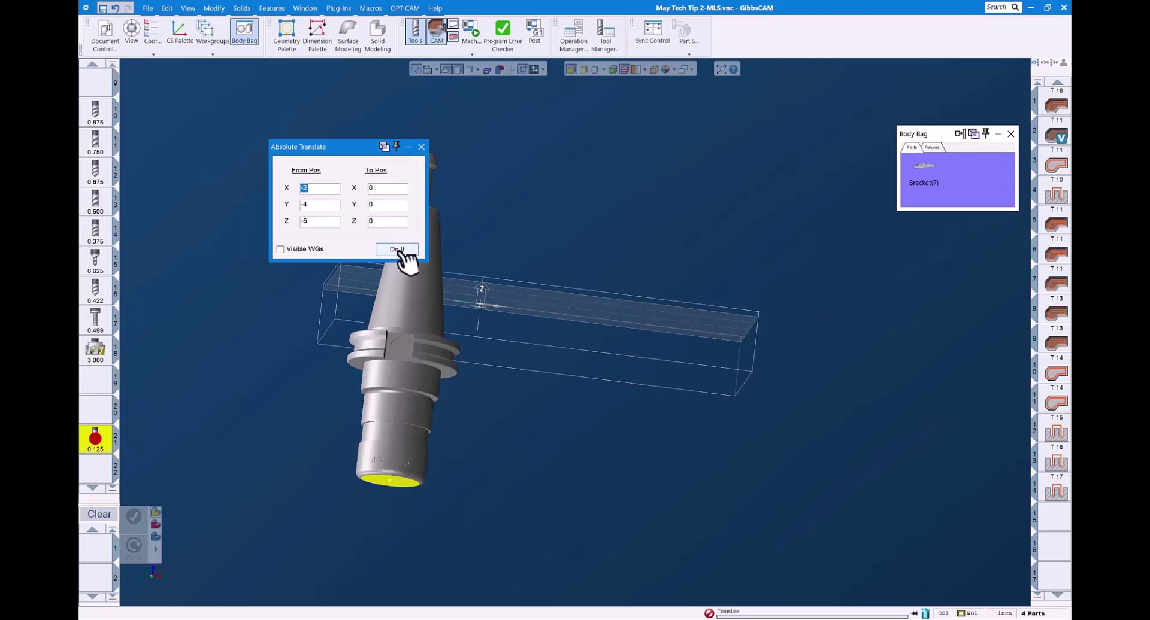
{"action": "left_click", "coordinate": [422, 147]}
{"action": "mouse_move", "coordinate": [384, 272]}
{"action": "middle_mouse_down"}
{"action": "mouse_move", "coordinate": [515, 403]}
{"action": "mouse_move", "coordinate": [565, 422]}
{"action": "mouse_move", "coordinate": [372, 480]}
{"action": "mouse_move", "coordinate": [367, 395]}
{"action": "mouse_move", "coordinate": [450, 339]}
{"action": "middle_mouse_up"}
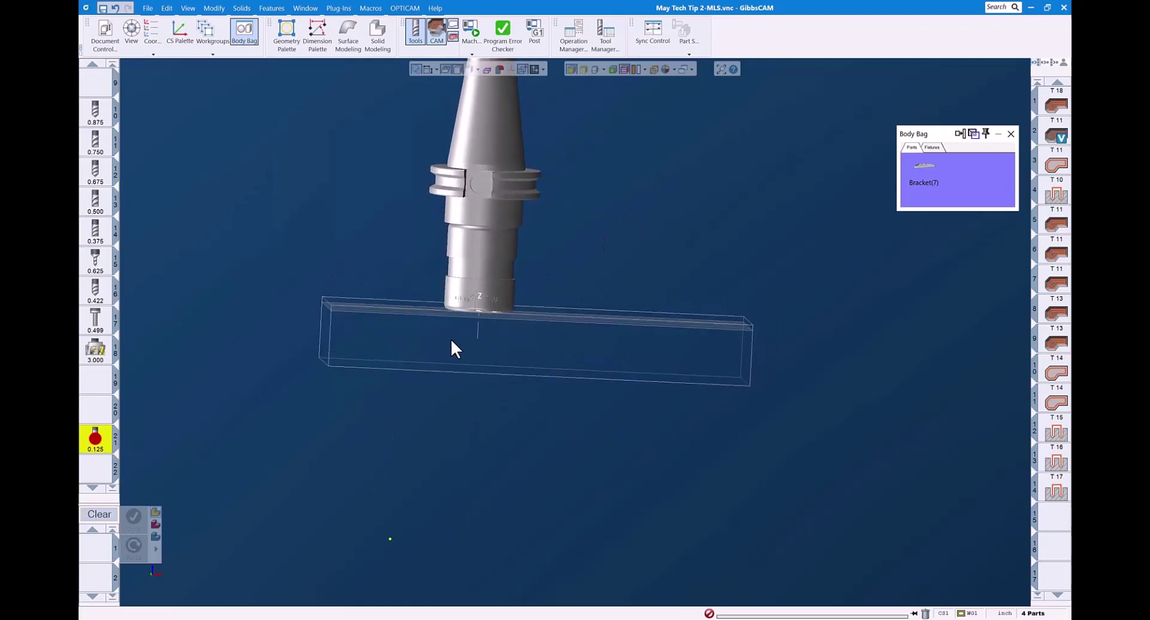
{"action": "middle_click_drag", "start_coordinate": [513, 368], "coordinate": [492, 462]}
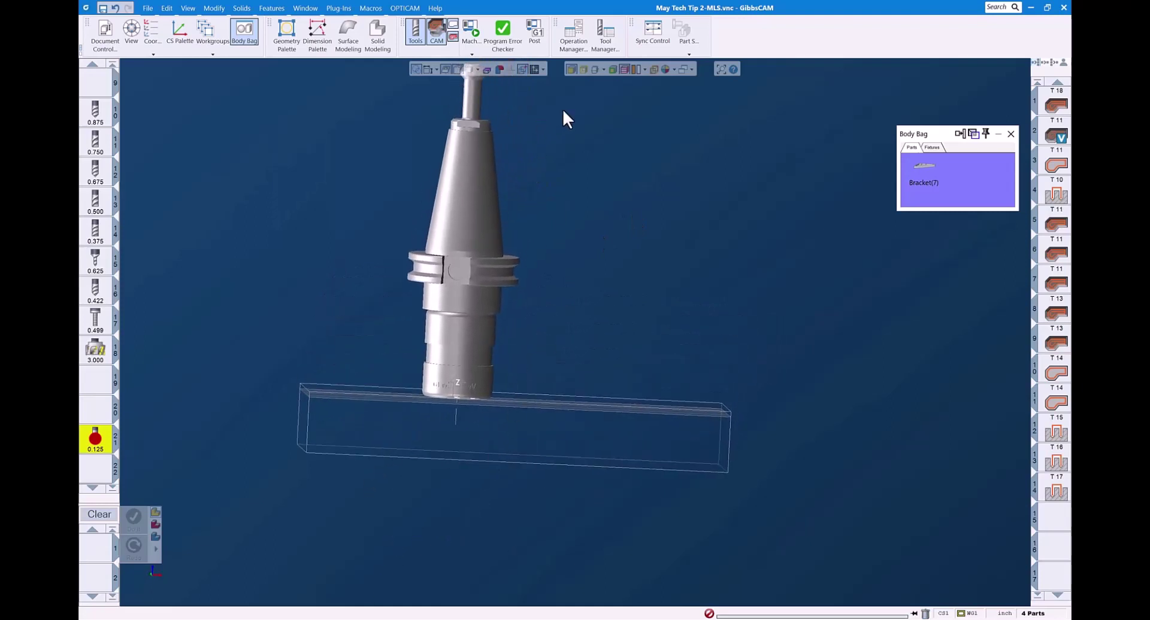
- Select the holder solid and set probing tool #21's holder to Custom, type Solid
{"action": "left_click", "coordinate": [450, 219]}
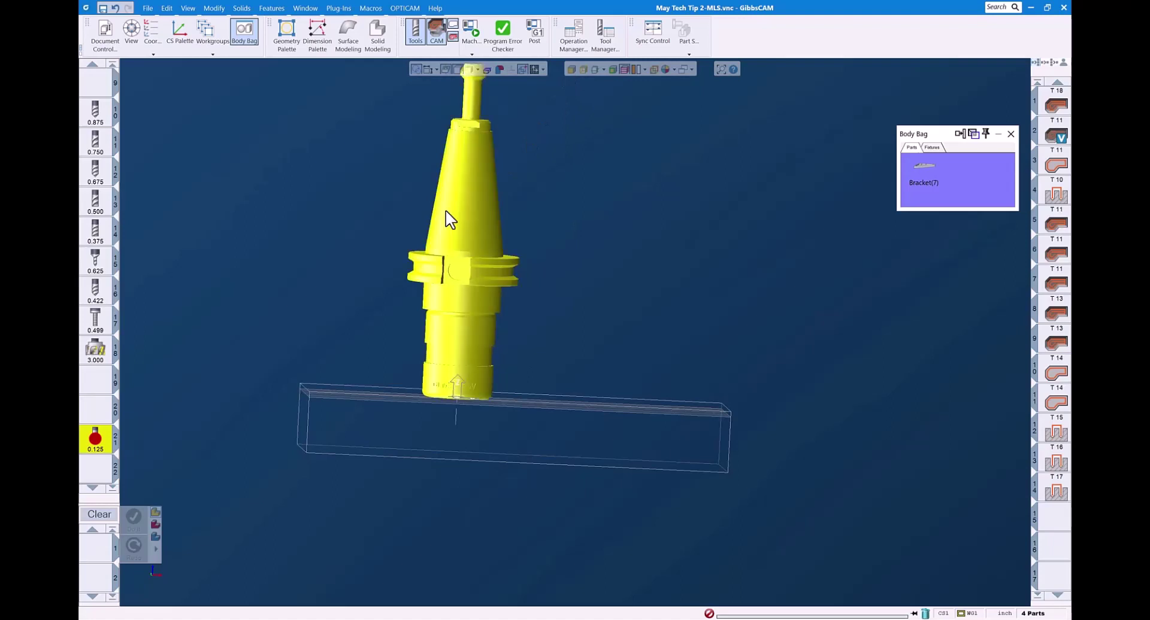
{"action": "double_click", "coordinate": [85, 439]}
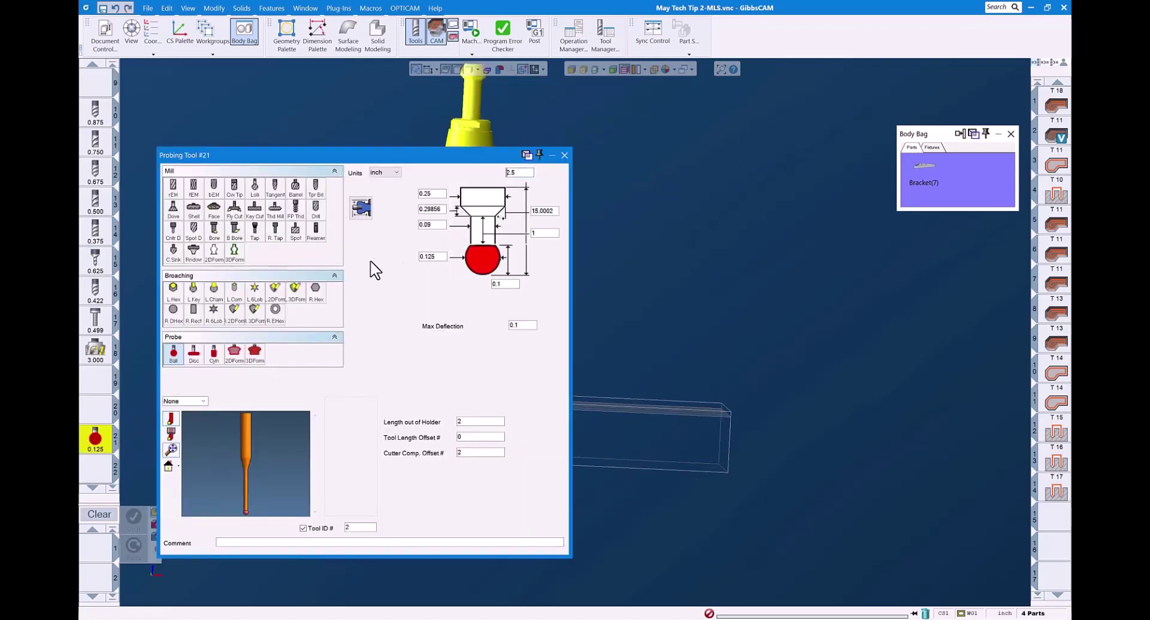
{"action": "left_click", "coordinate": [203, 401]}
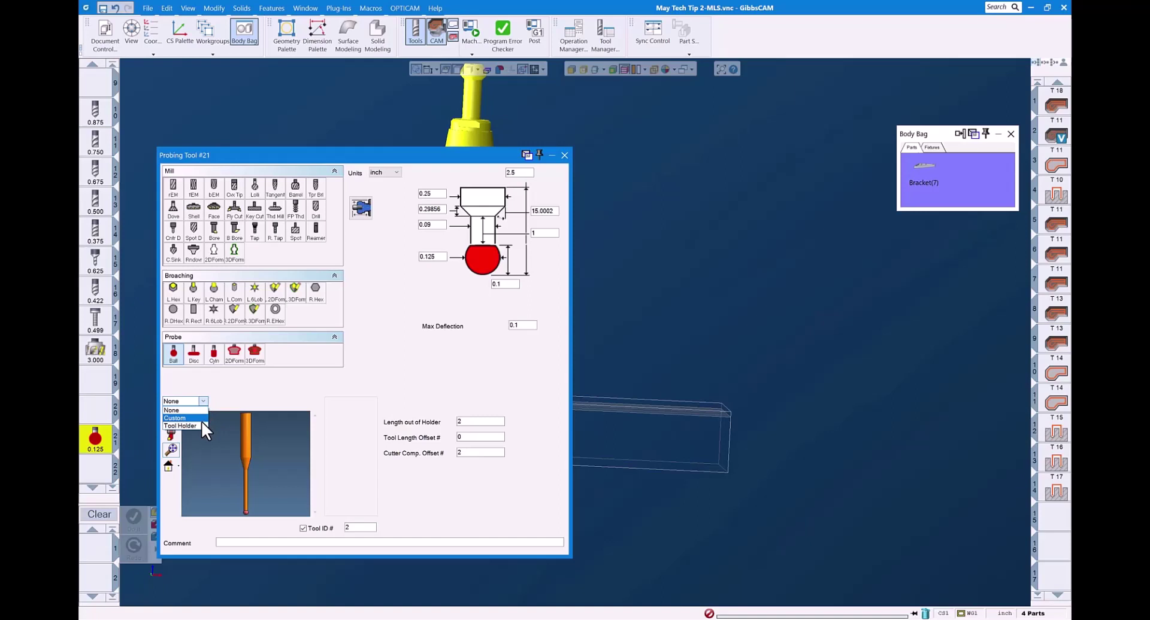
{"action": "left_click", "coordinate": [201, 419]}
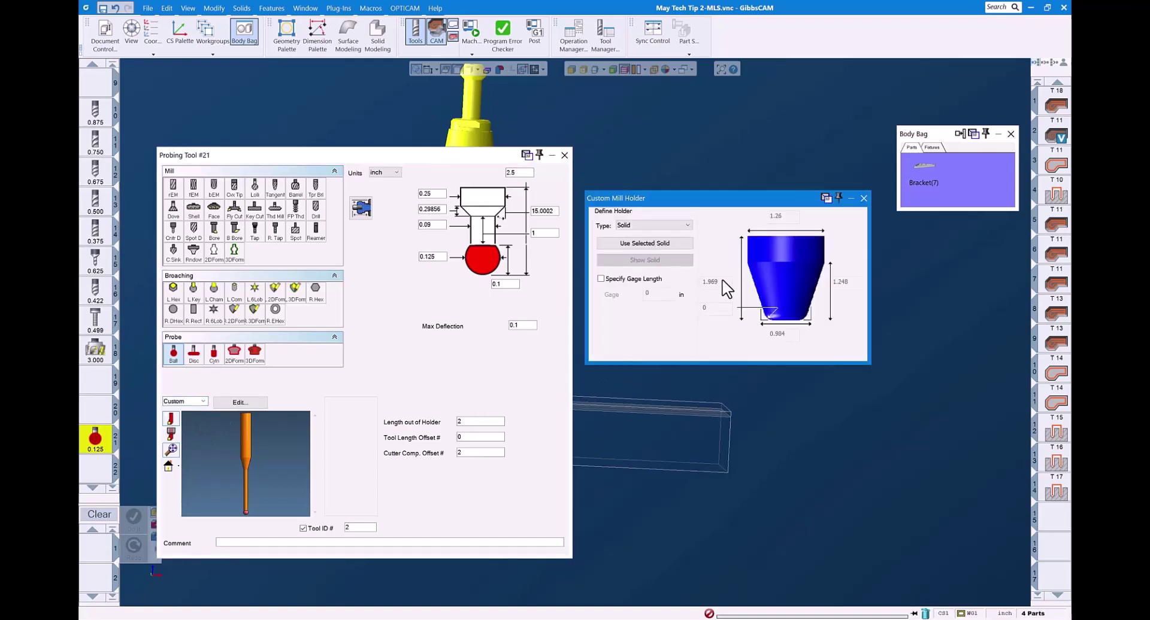
{"action": "left_click", "coordinate": [689, 225]}
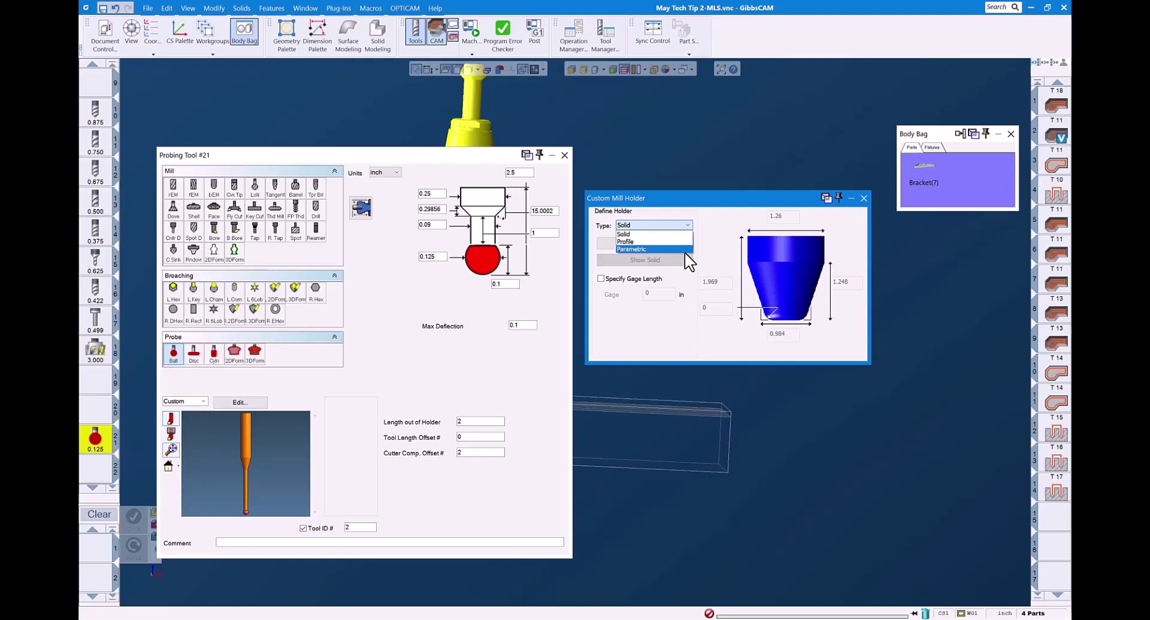
{"action": "left_click", "coordinate": [683, 234]}
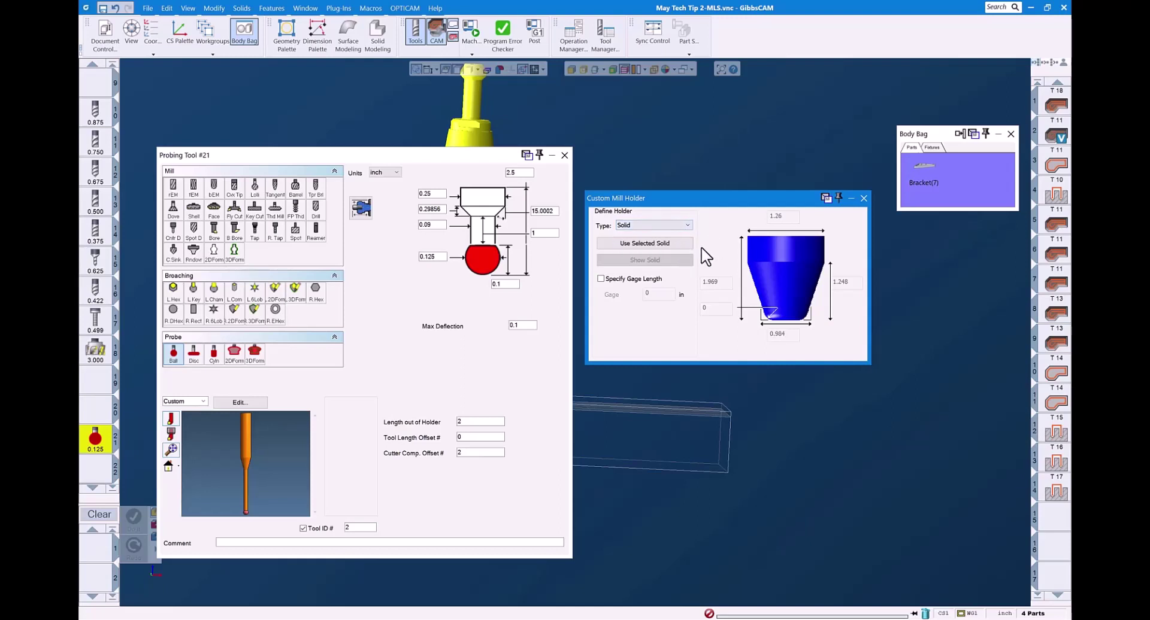
- Assign the selected holder solid to tool #21, check it in the preview, and close
{"action": "left_click", "coordinate": [664, 246]}
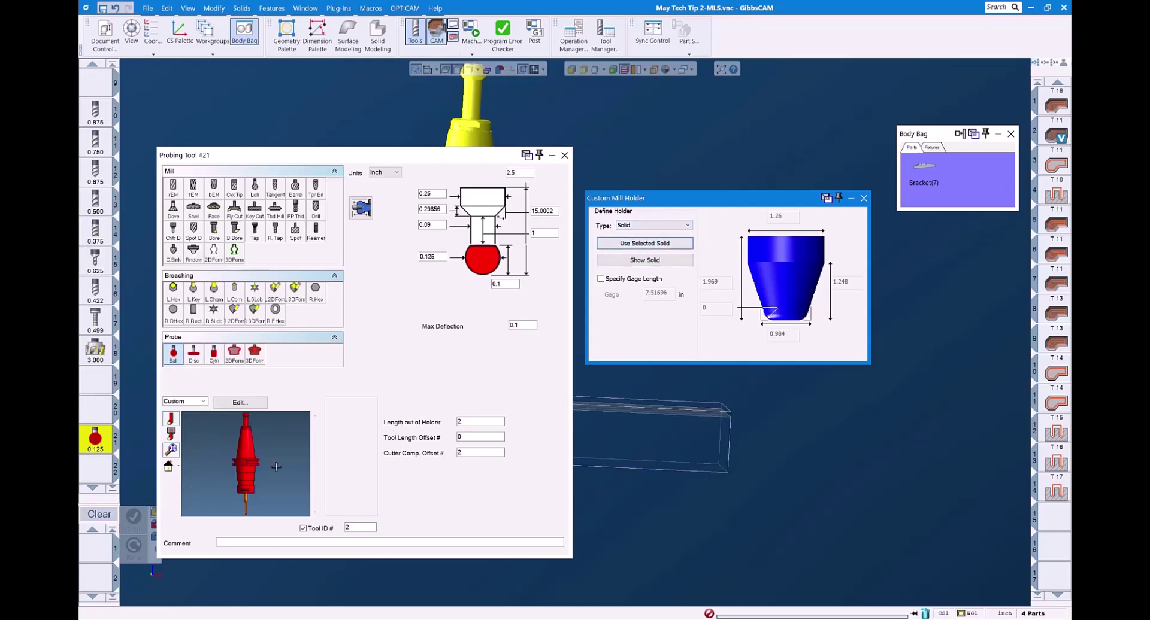
{"action": "left_click_drag", "start_coordinate": [269, 471], "coordinate": [277, 449]}
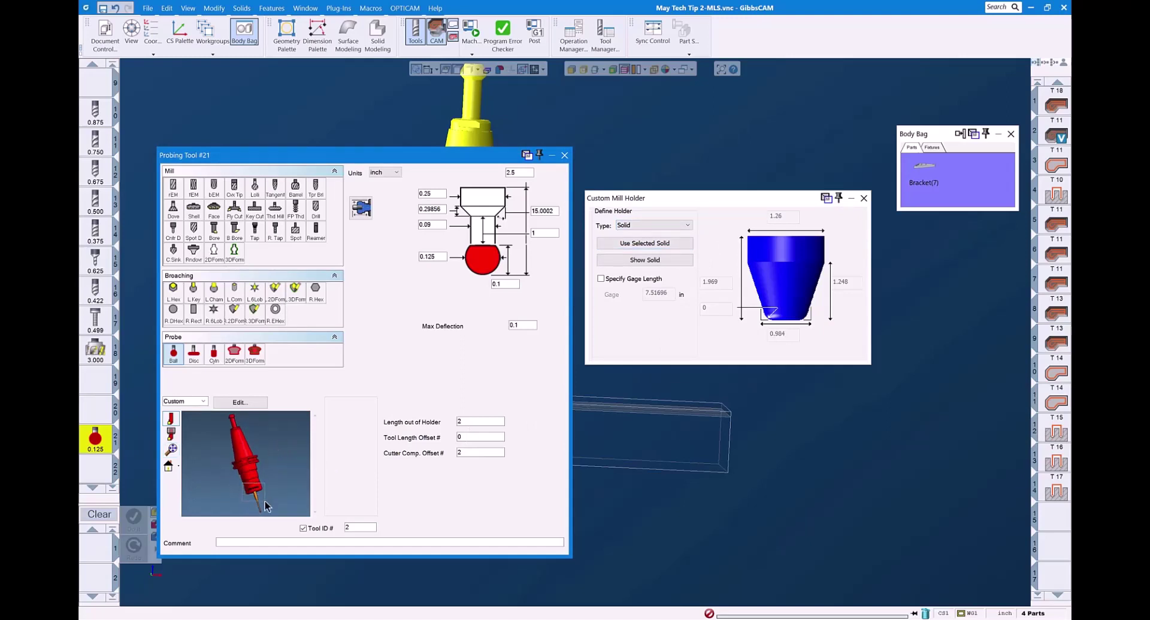
{"action": "scroll", "coordinate": [265, 506], "scroll_direction": "up", "scroll_amount": 2}
{"action": "scroll", "coordinate": [269, 467], "scroll_direction": "up", "scroll_amount": 2}
{"action": "scroll", "coordinate": [272, 457], "scroll_direction": "up", "scroll_amount": 2}
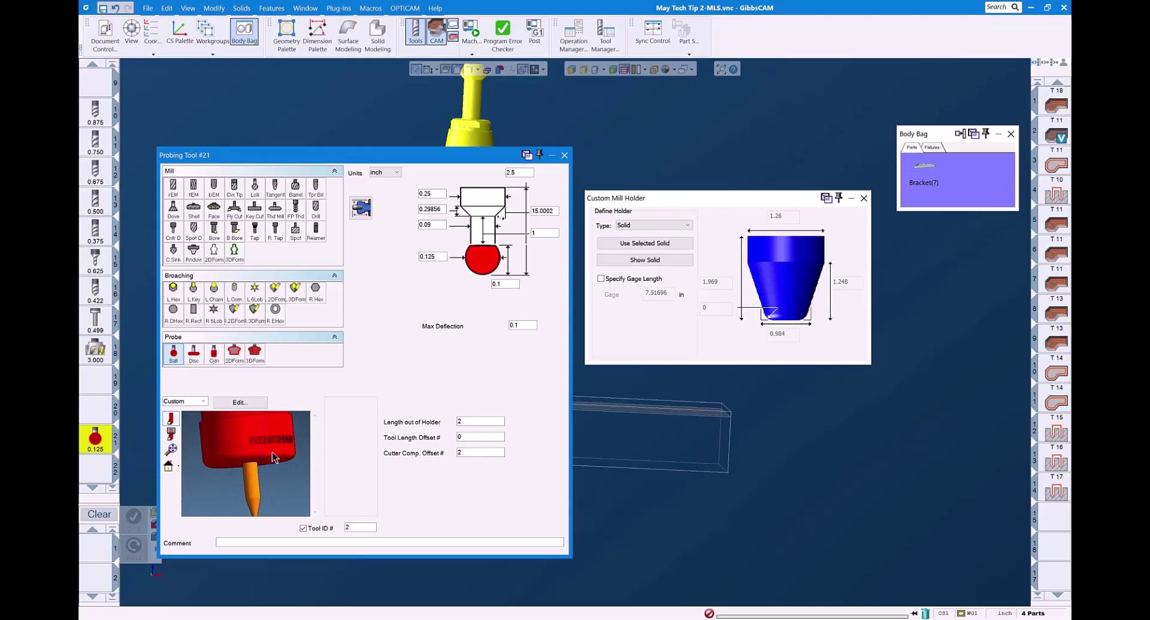
{"action": "scroll", "coordinate": [282, 453], "scroll_direction": "down", "scroll_amount": 1}
{"action": "scroll", "coordinate": [293, 449], "scroll_direction": "down", "scroll_amount": 1}
{"action": "scroll", "coordinate": [305, 445], "scroll_direction": "down", "scroll_amount": 1}
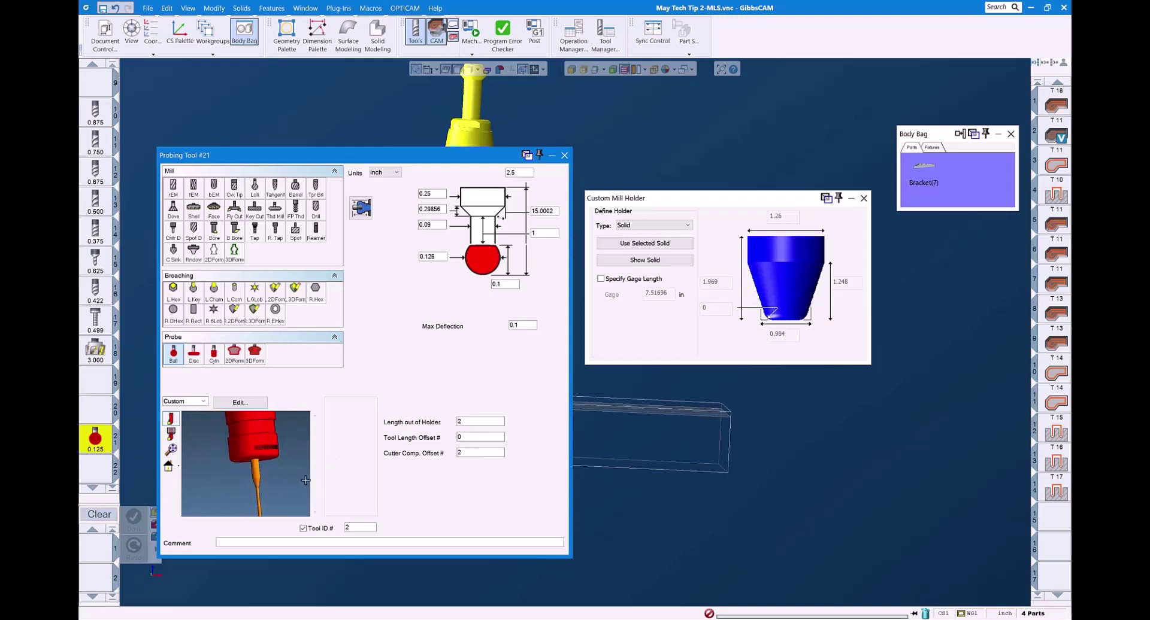
{"action": "scroll", "coordinate": [250, 473], "scroll_direction": "down", "scroll_amount": 1}
{"action": "scroll", "coordinate": [239, 470], "scroll_direction": "down", "scroll_amount": 2}
{"action": "scroll", "coordinate": [257, 452], "scroll_direction": "down", "scroll_amount": 2}
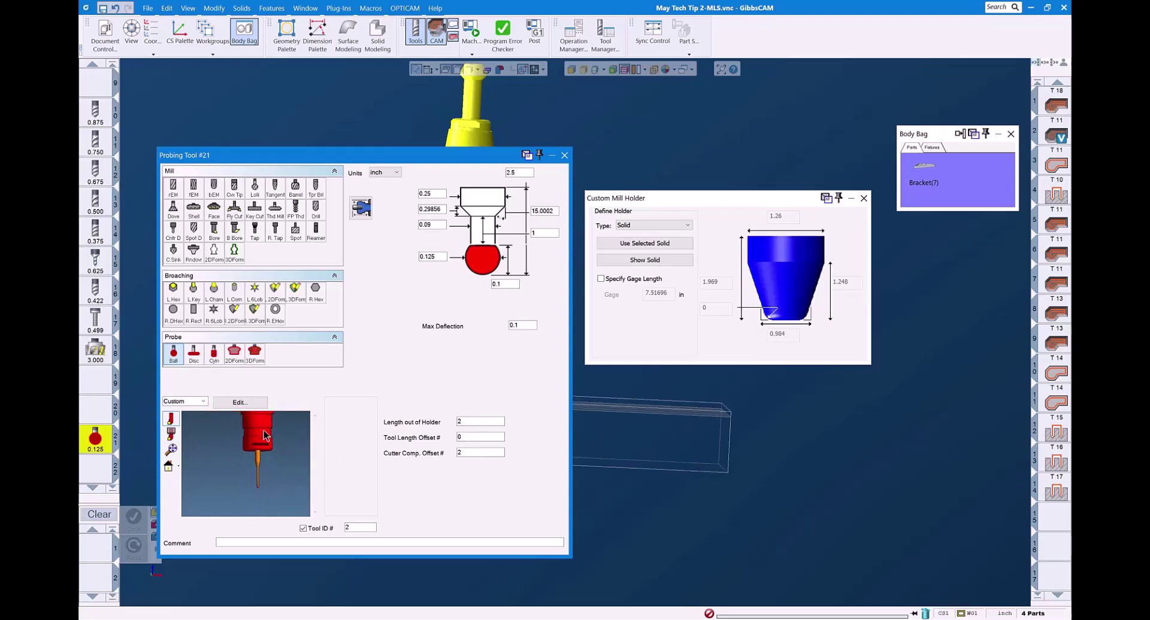
{"action": "scroll", "coordinate": [262, 444], "scroll_direction": "down", "scroll_amount": 1}
{"action": "scroll", "coordinate": [262, 444], "scroll_direction": "up", "scroll_amount": 2}
{"action": "scroll", "coordinate": [257, 458], "scroll_direction": "up", "scroll_amount": 2}
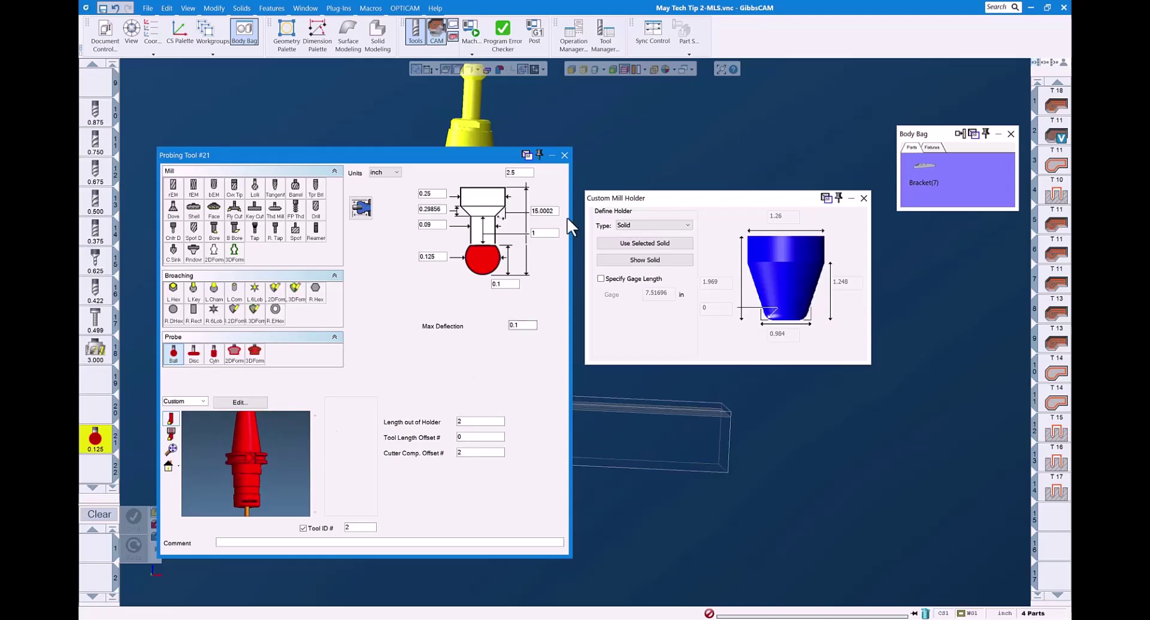
{"action": "left_click", "coordinate": [564, 157]}
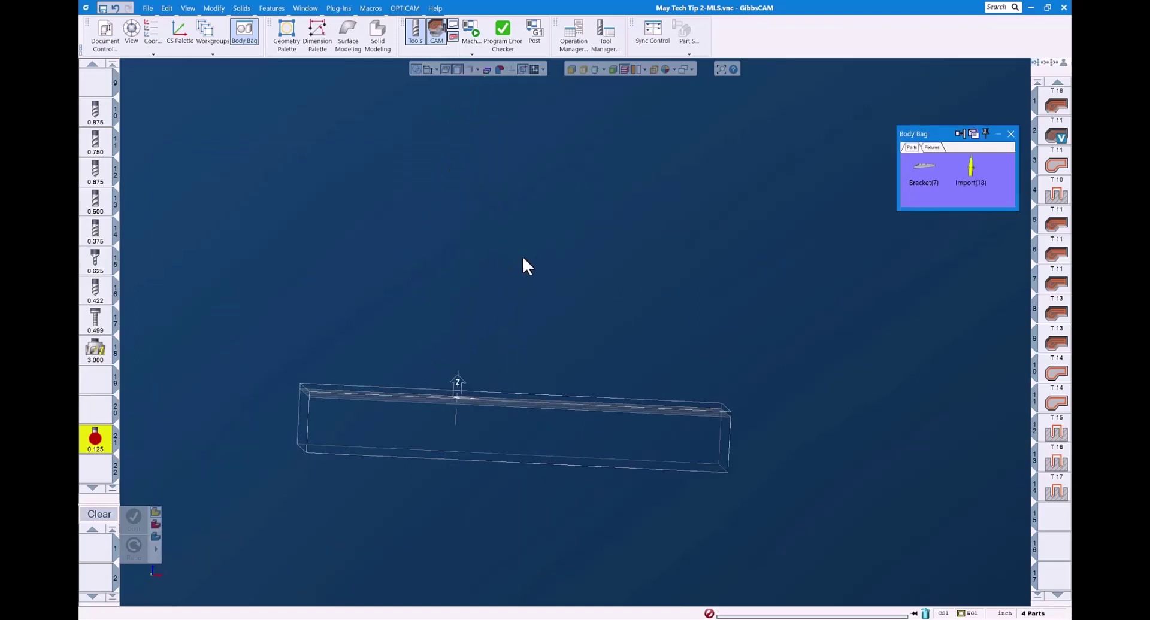
- Restore Bracket(7) from the Body Bag and drag tool T21 into the process list
{"action": "double_click", "coordinate": [924, 167]}
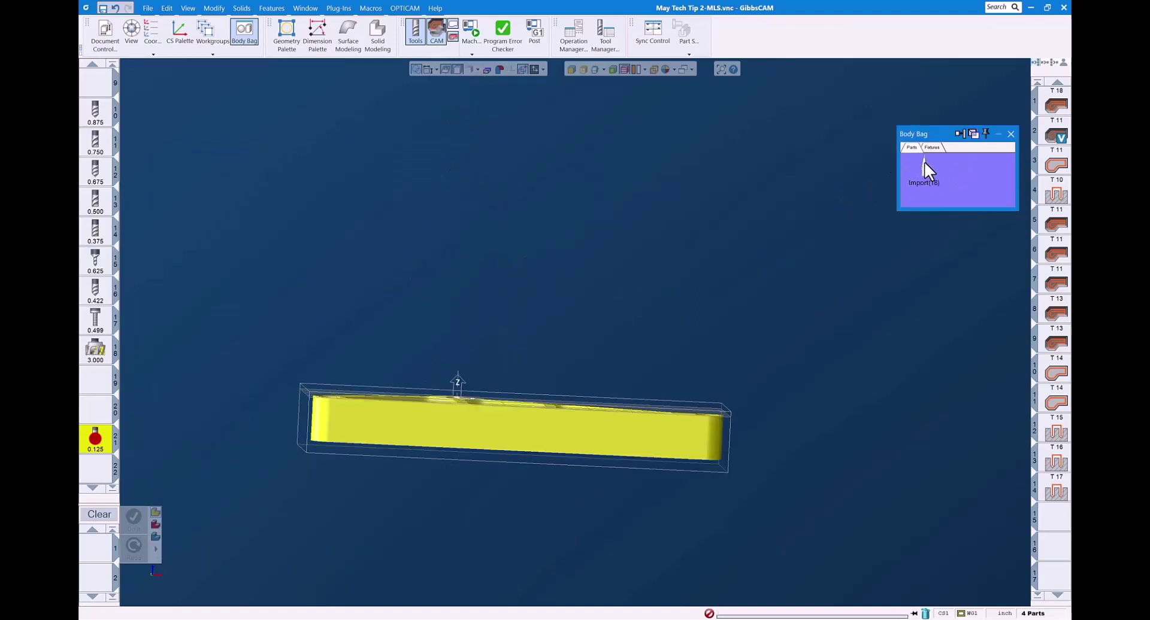
{"action": "mouse_move", "coordinate": [557, 393]}
{"action": "middle_mouse_down"}
{"action": "mouse_move", "coordinate": [580, 470]}
{"action": "mouse_move", "coordinate": [581, 359]}
{"action": "mouse_move", "coordinate": [600, 403]}
{"action": "mouse_move", "coordinate": [459, 419]}
{"action": "middle_mouse_up"}
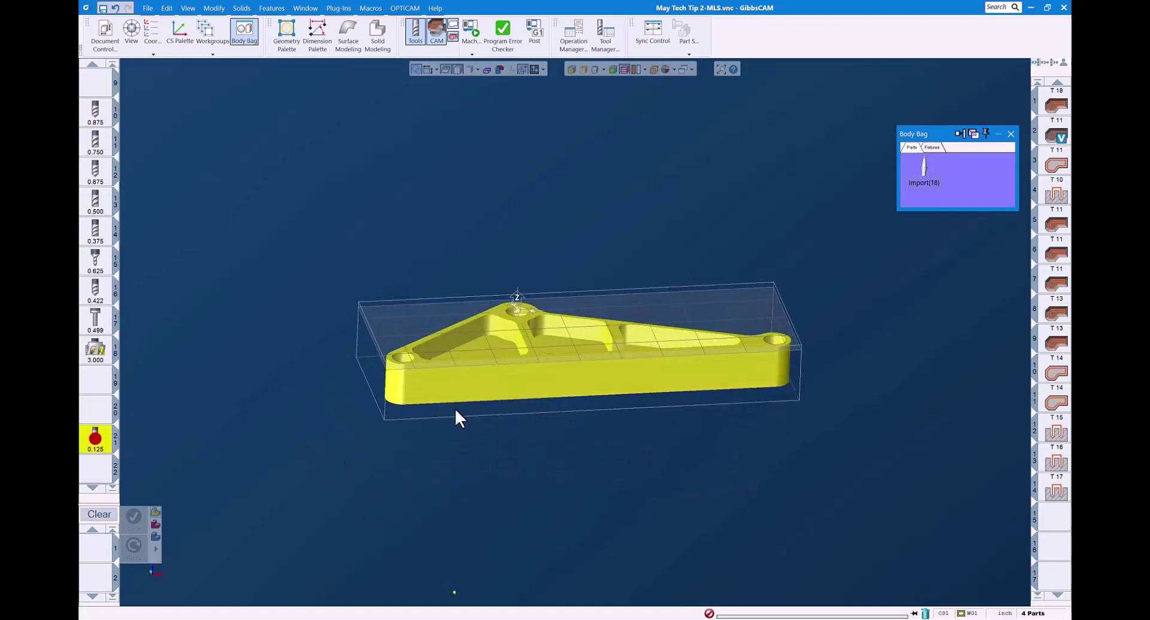
{"action": "left_click_drag", "start_coordinate": [95, 440], "coordinate": [96, 548]}
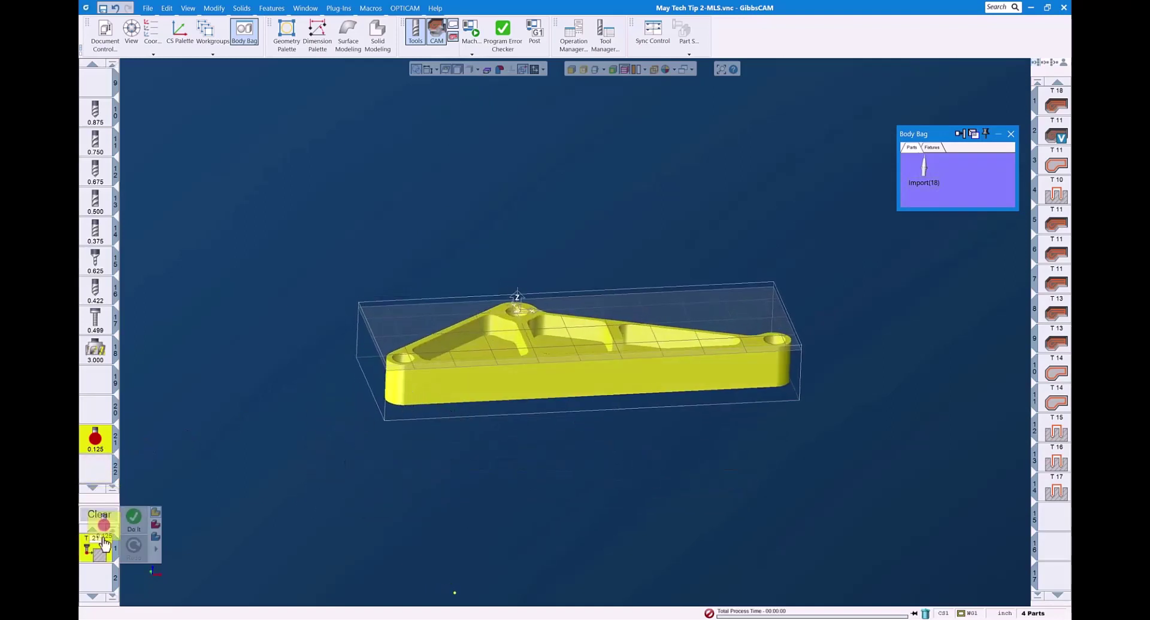
- Generate an Outside Corner probing operation from the T21 process and set the insertion point
{"action": "double_click", "coordinate": [102, 546]}
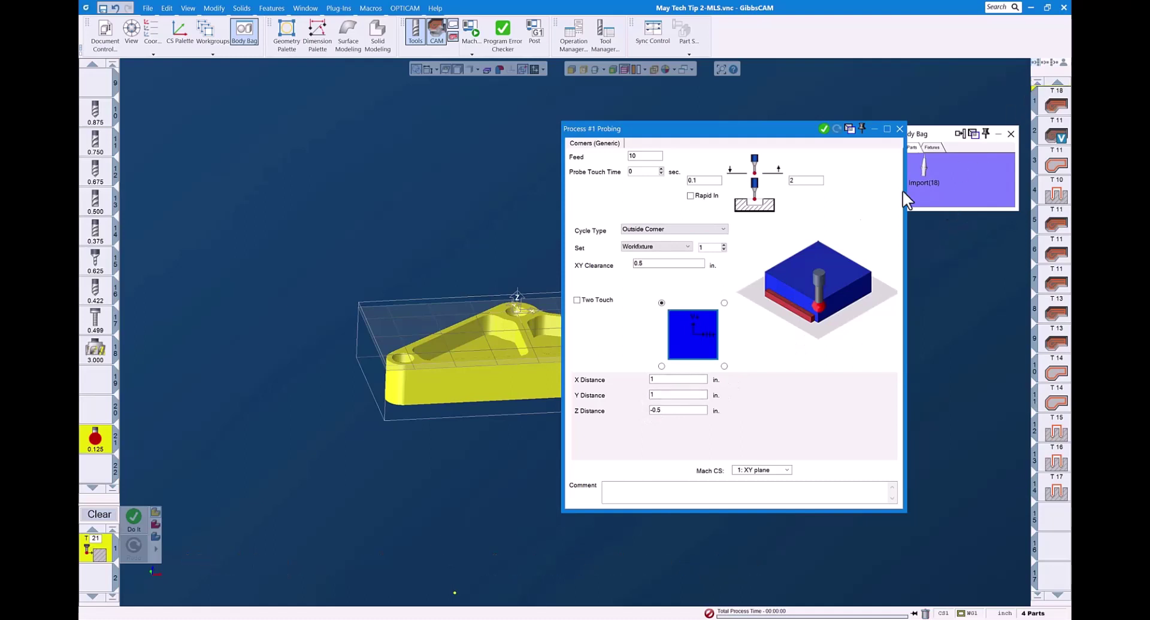
{"action": "left_click", "coordinate": [824, 129]}
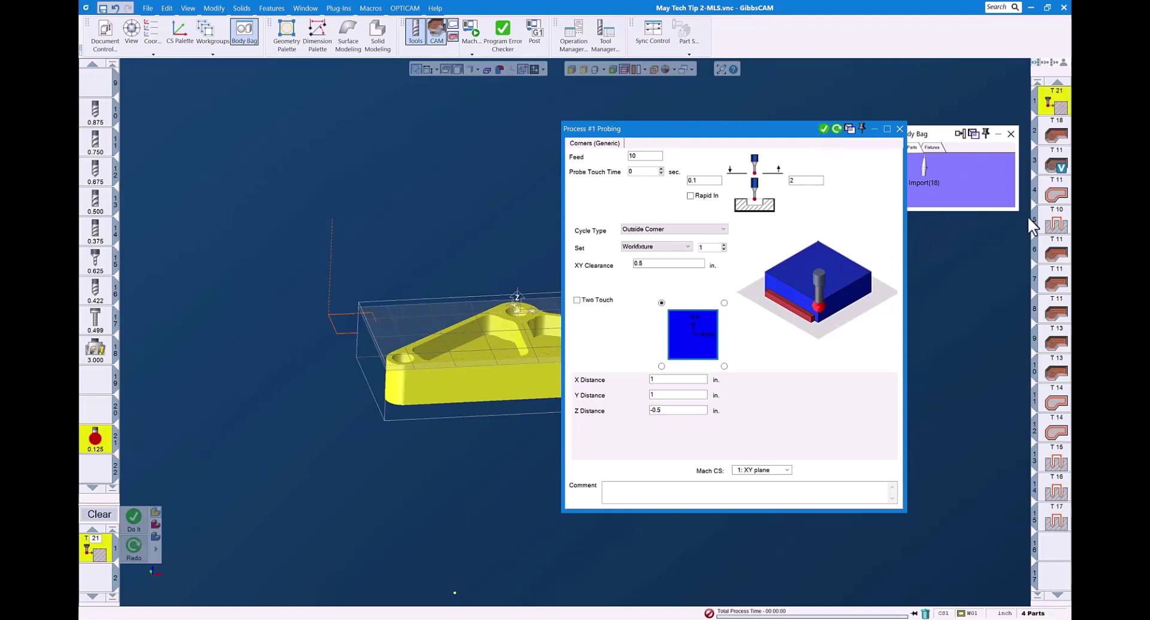
{"action": "left_click", "coordinate": [1034, 147]}
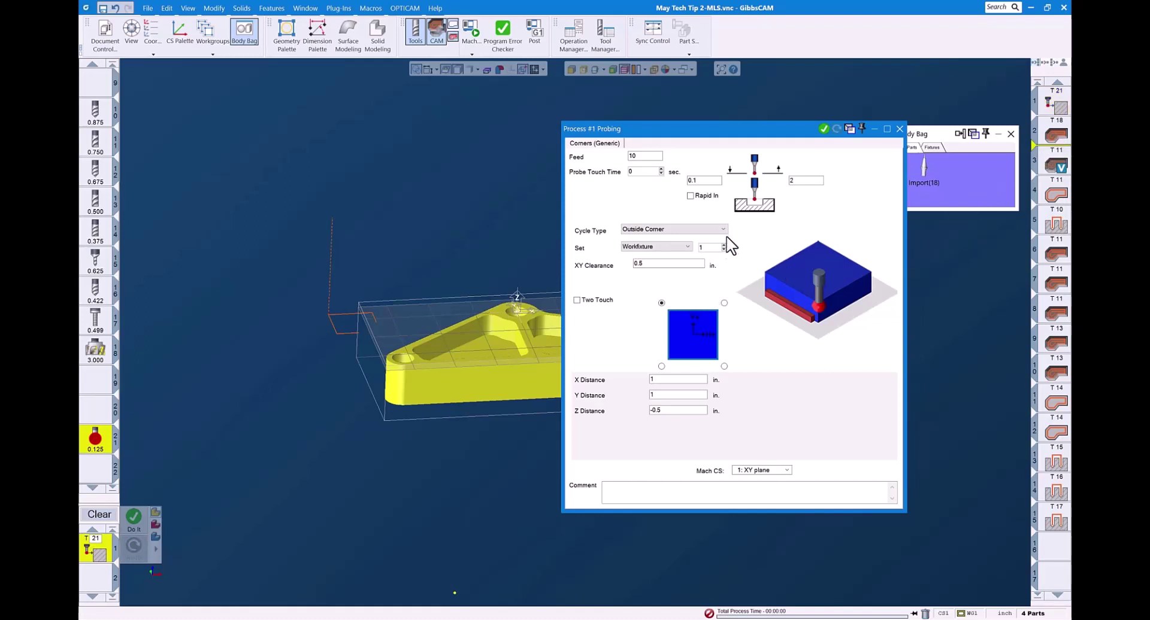
- Generate a Single Surface from Corner (Z) probing operation, then close the Probing dialog
{"action": "left_click", "coordinate": [722, 229]}
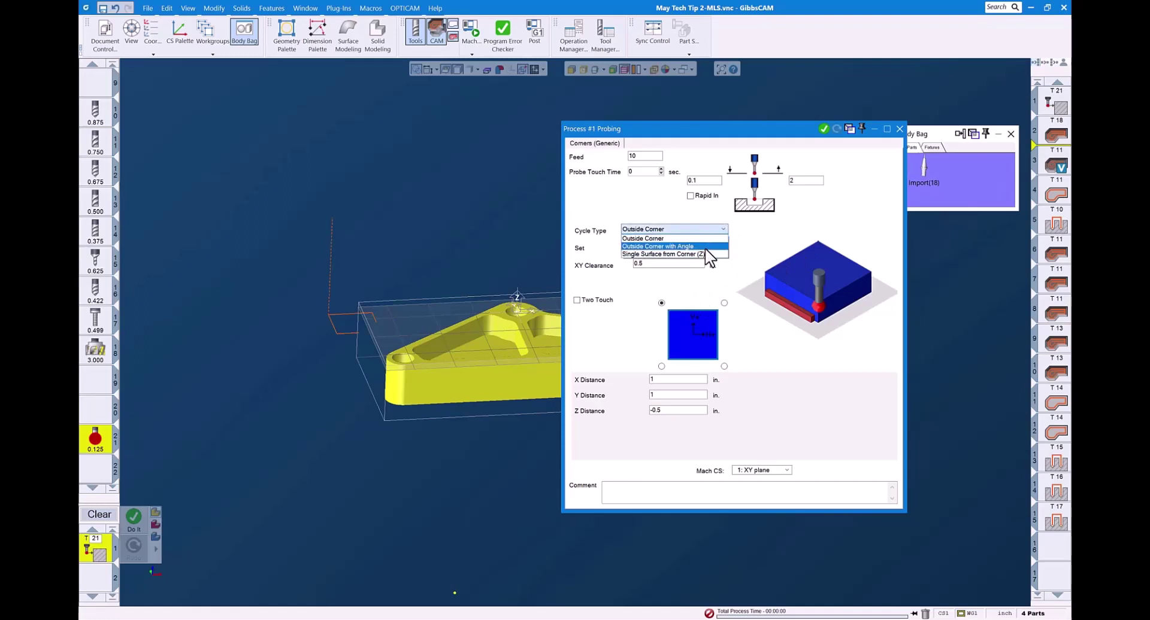
{"action": "left_click", "coordinate": [706, 254]}
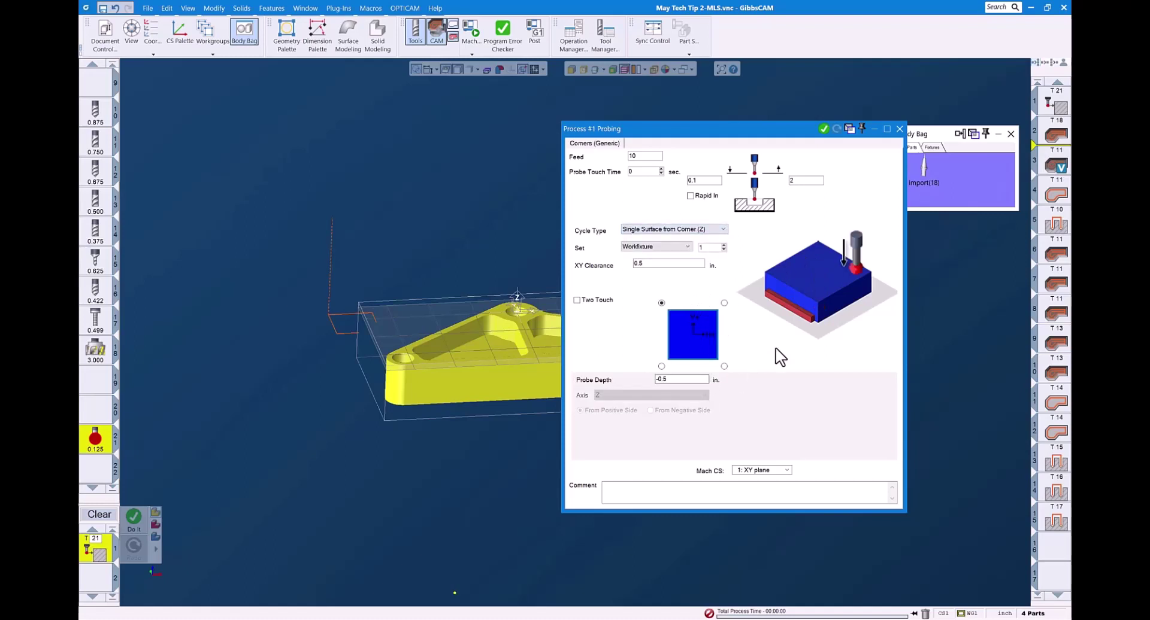
{"action": "left_click", "coordinate": [824, 129]}
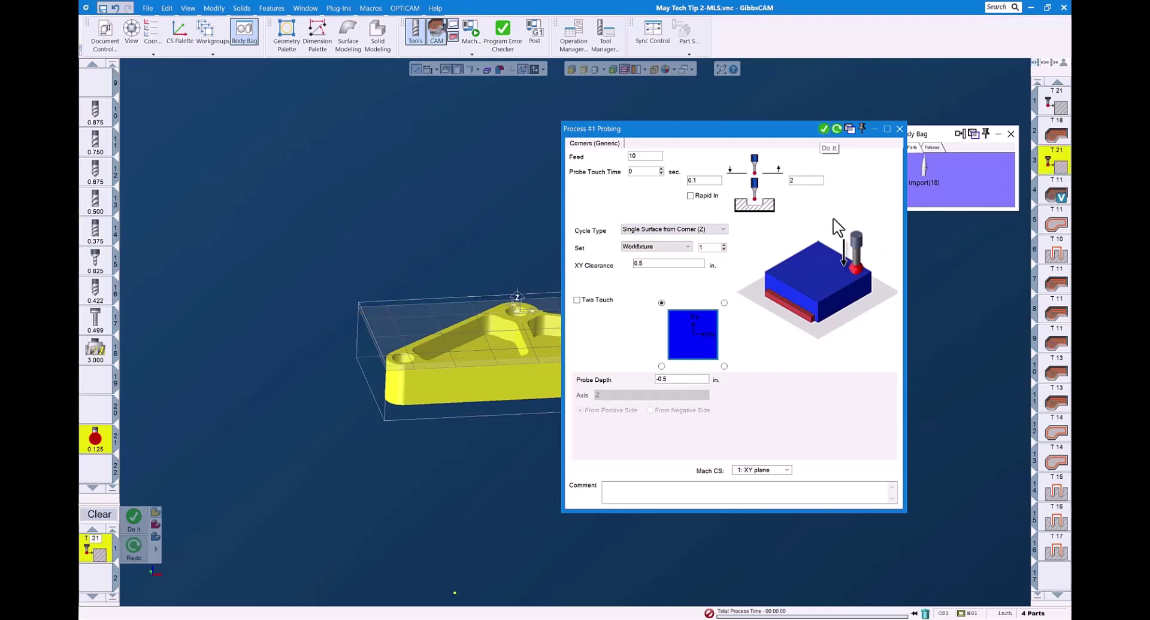
{"action": "left_click", "coordinate": [899, 129]}
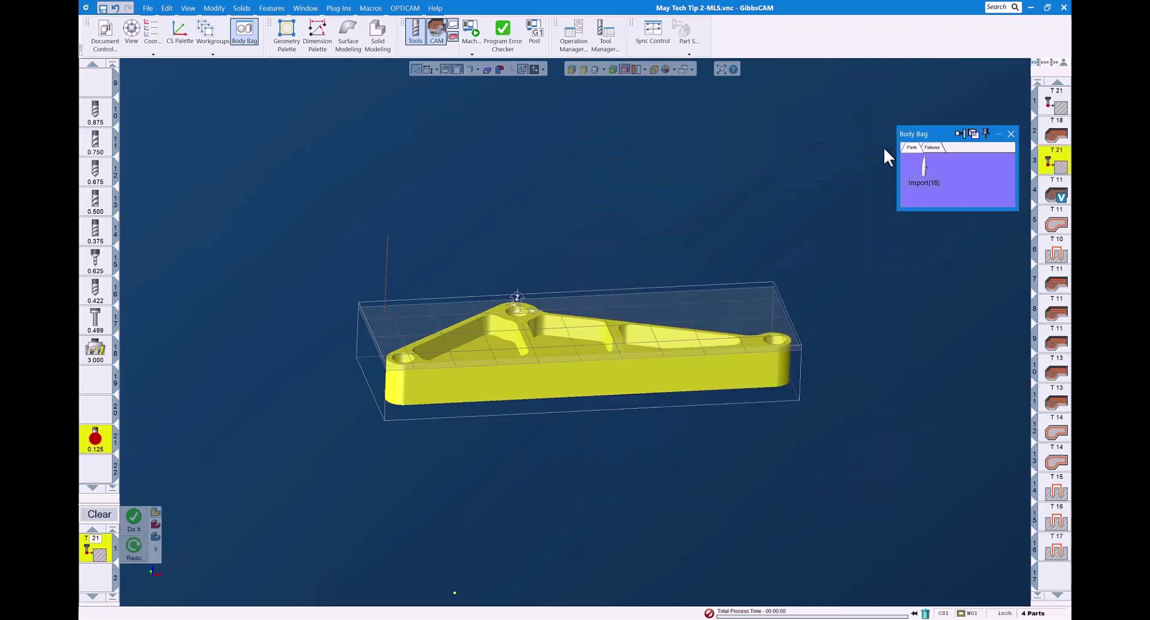
- Open Machine Sim, zoom in on the spindle probe and back out, and centre the table
{"action": "left_click", "coordinate": [472, 30]}
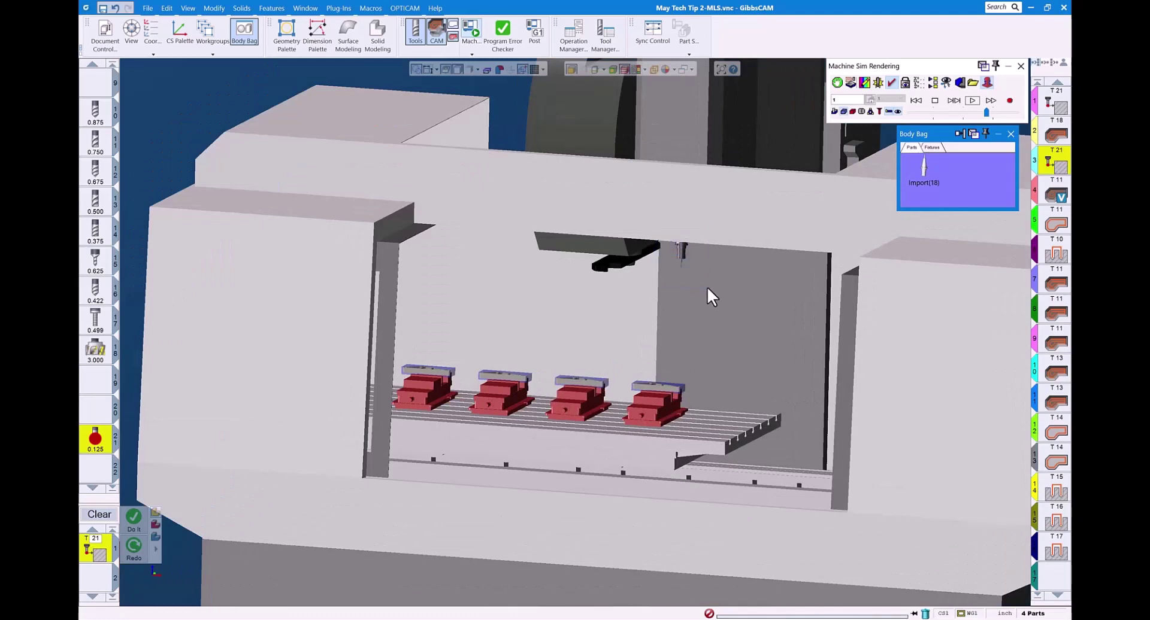
{"action": "scroll", "coordinate": [707, 286], "scroll_direction": "up", "scroll_amount": 5}
{"action": "scroll", "coordinate": [653, 259], "scroll_direction": "up", "scroll_amount": 2}
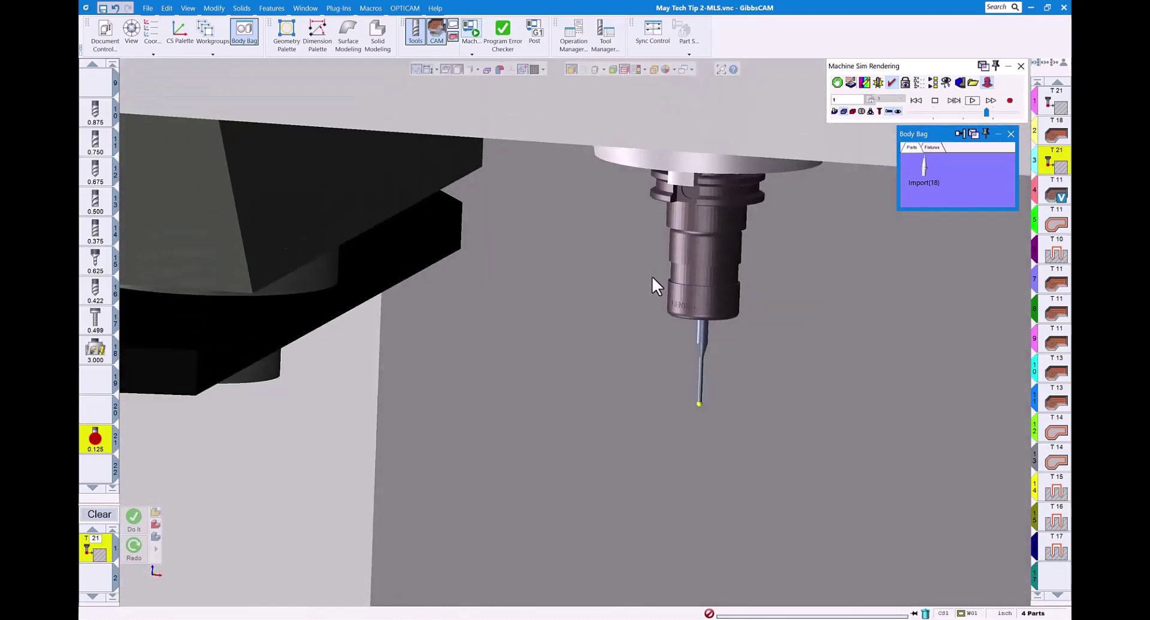
{"action": "scroll", "coordinate": [731, 301], "scroll_direction": "down", "scroll_amount": 1}
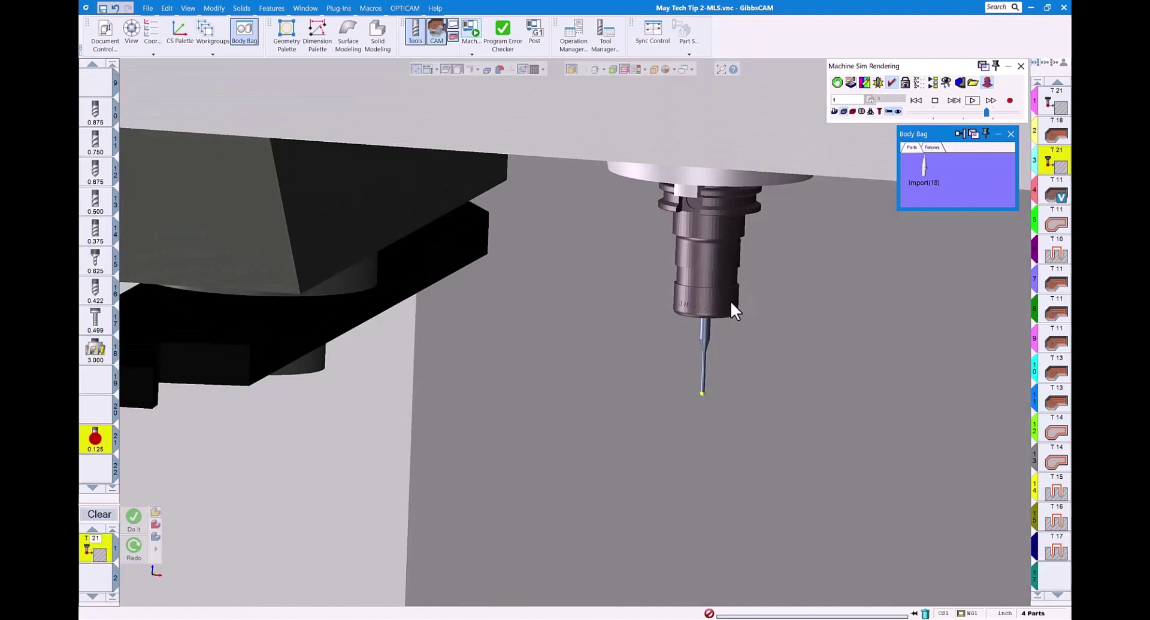
{"action": "scroll", "coordinate": [730, 301], "scroll_direction": "down", "scroll_amount": 1}
{"action": "scroll", "coordinate": [730, 300], "scroll_direction": "down", "scroll_amount": 1}
{"action": "scroll", "coordinate": [731, 298], "scroll_direction": "down", "scroll_amount": 2}
{"action": "scroll", "coordinate": [731, 298], "scroll_direction": "down", "scroll_amount": 1}
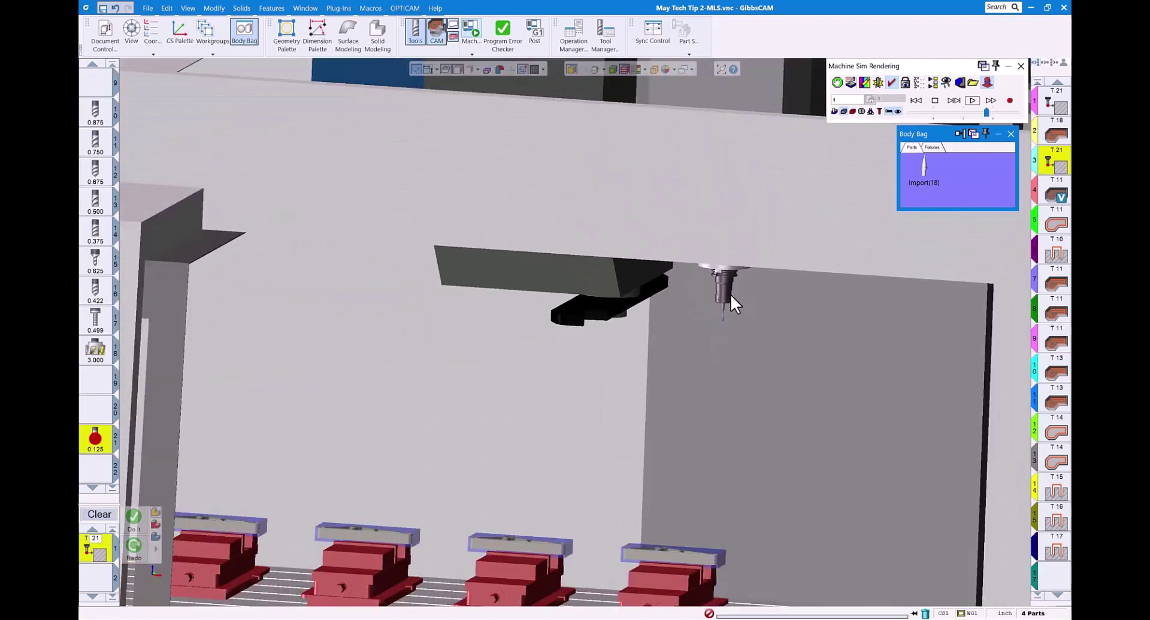
{"action": "scroll", "coordinate": [730, 281], "scroll_direction": "down", "scroll_amount": 2}
{"action": "scroll", "coordinate": [742, 270], "scroll_direction": "down", "scroll_amount": 1}
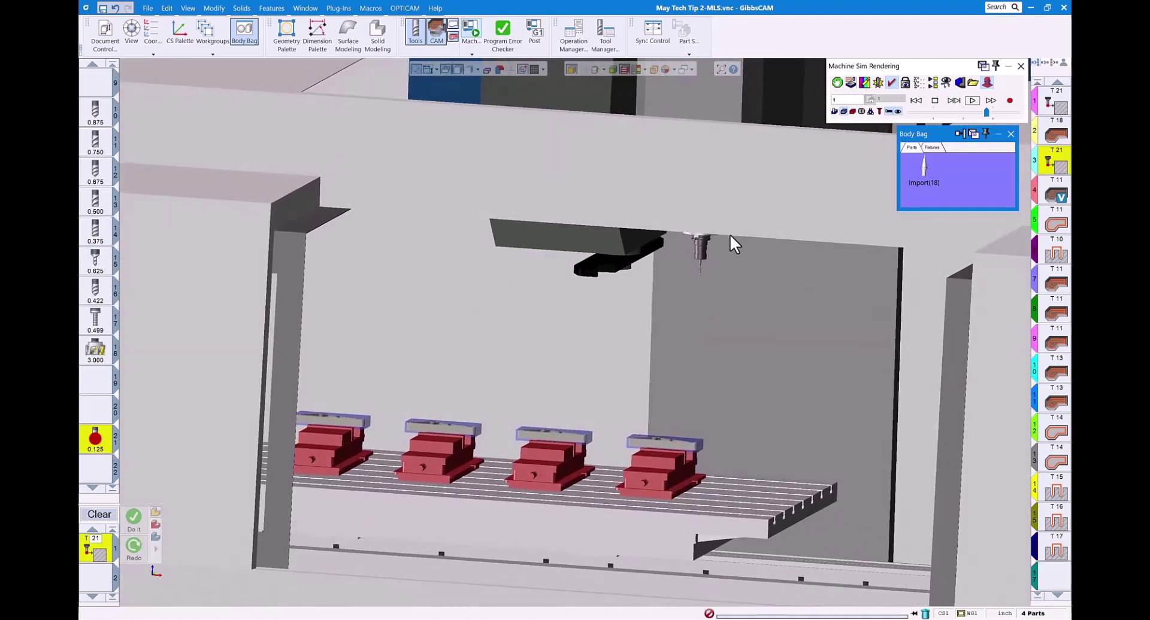
{"action": "middle_click_drag", "start_coordinate": [729, 235], "coordinate": [604, 264]}
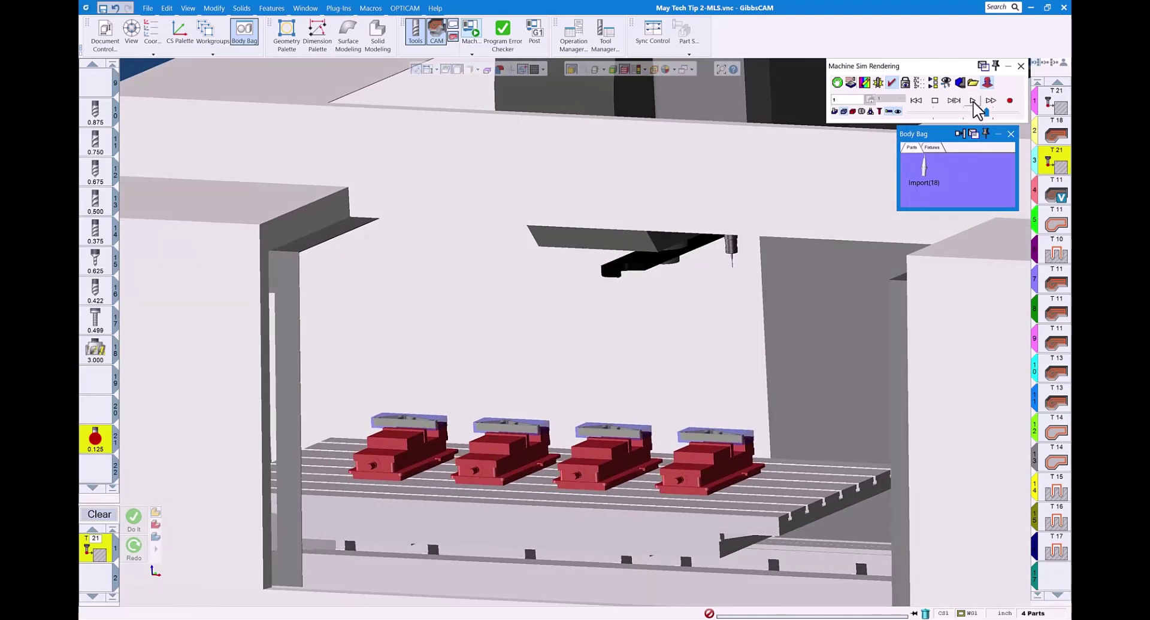
- Play the probing simulation at slow speed, then speed it up as the probe visits the four parts
{"action": "left_click", "coordinate": [938, 114]}
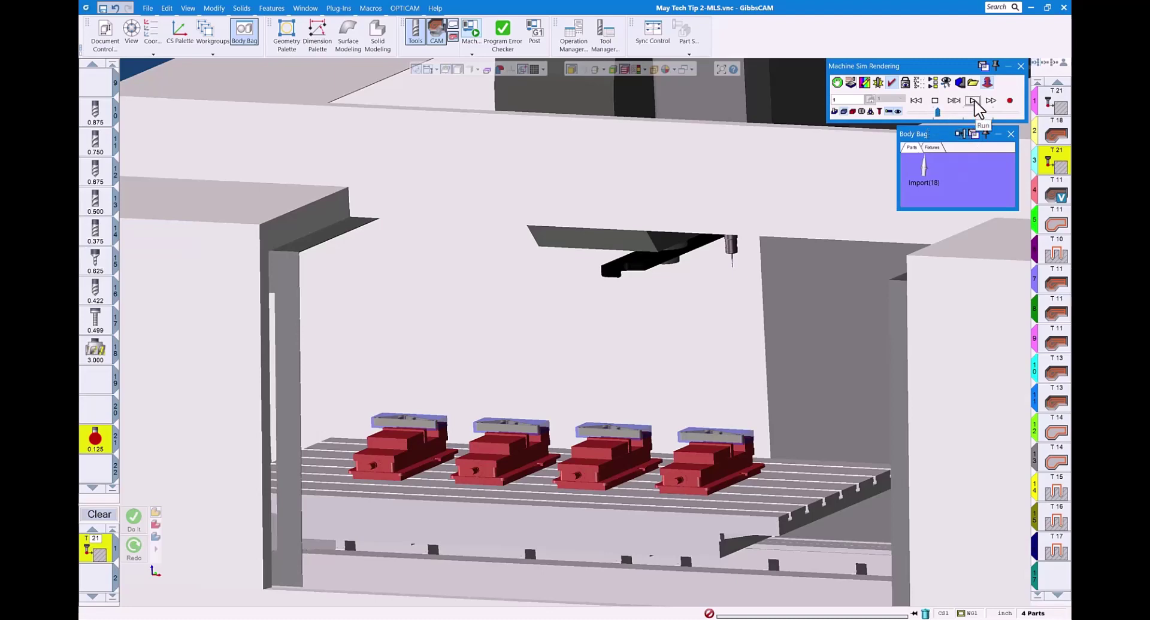
{"action": "left_click", "coordinate": [973, 101]}
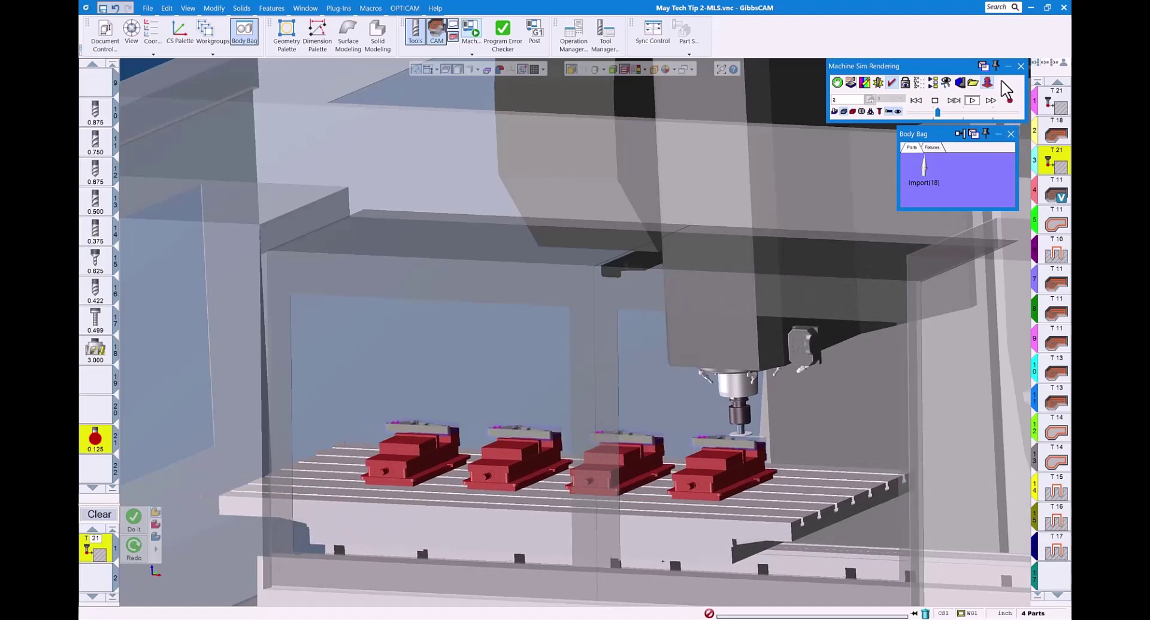
{"action": "left_click", "coordinate": [958, 113]}
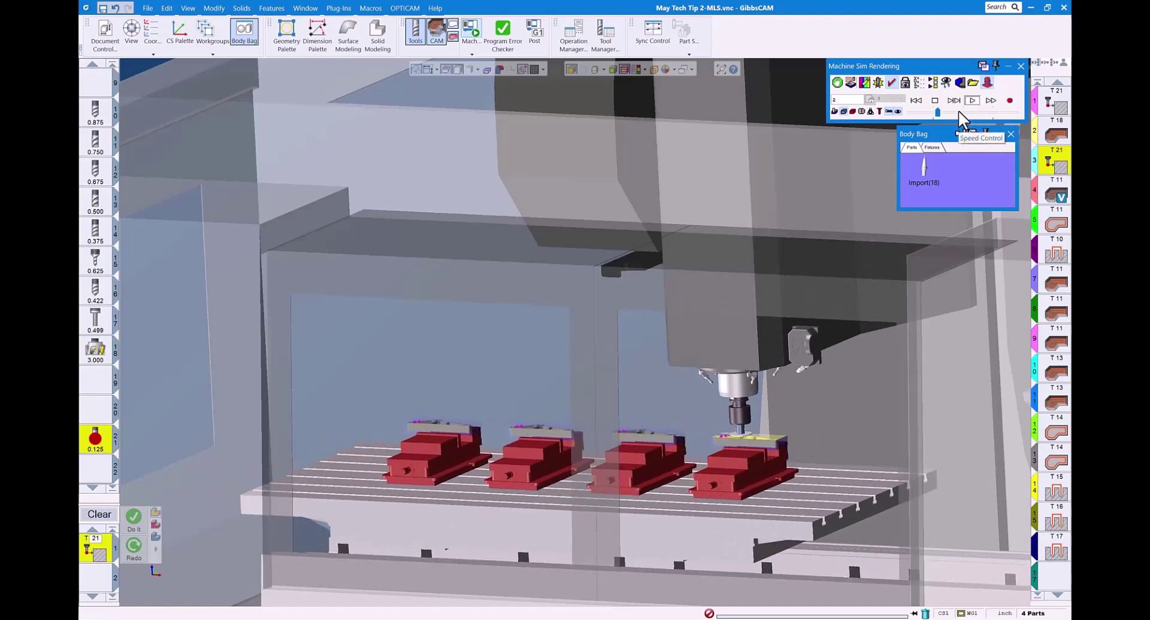